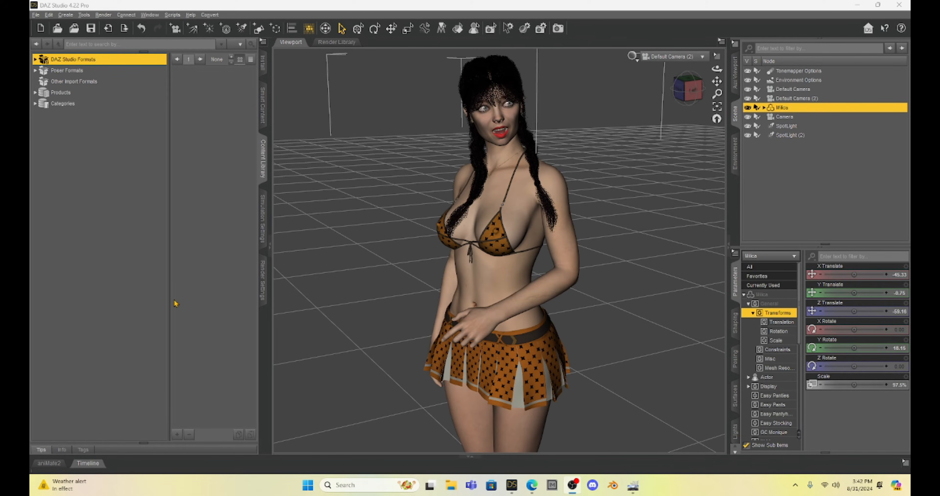
# Examine the available Environment Mode options in the render settings
pyautogui.click(263, 277)
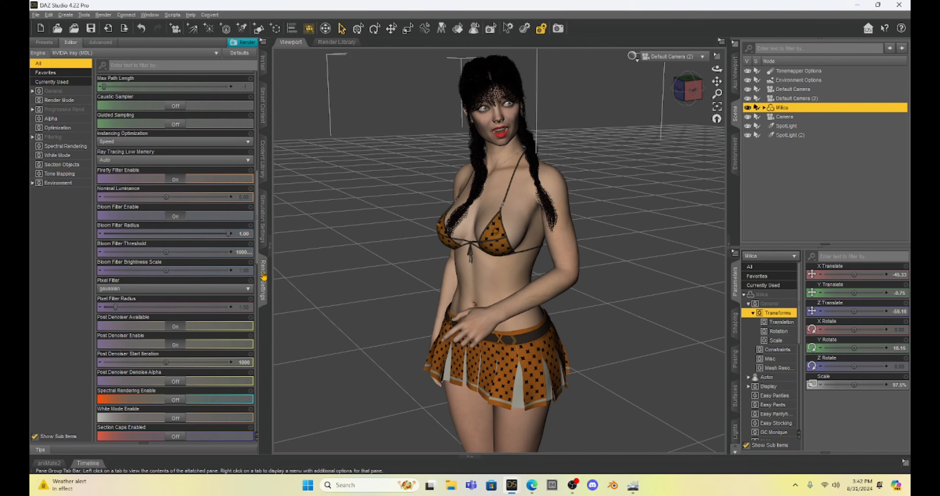
pyautogui.scroll(-15, 176, 107)
pyautogui.scroll(-9, 179, 111)
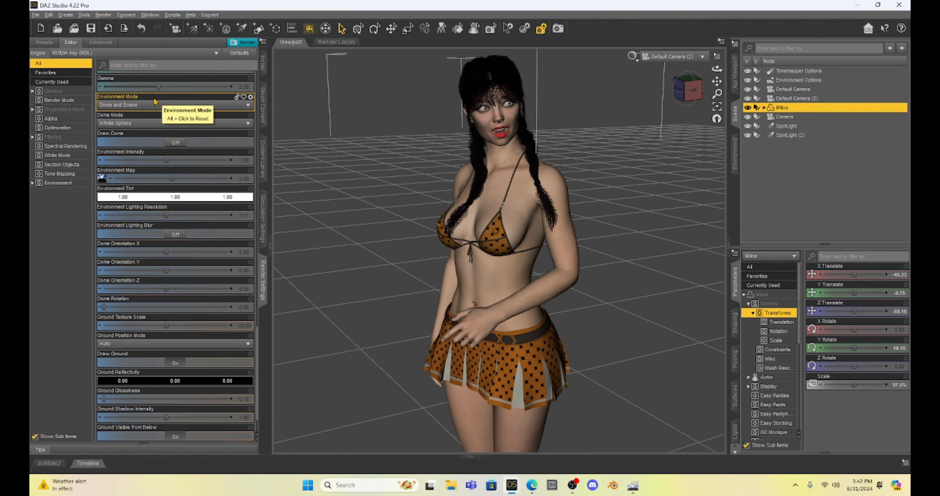
pyautogui.click(168, 107)
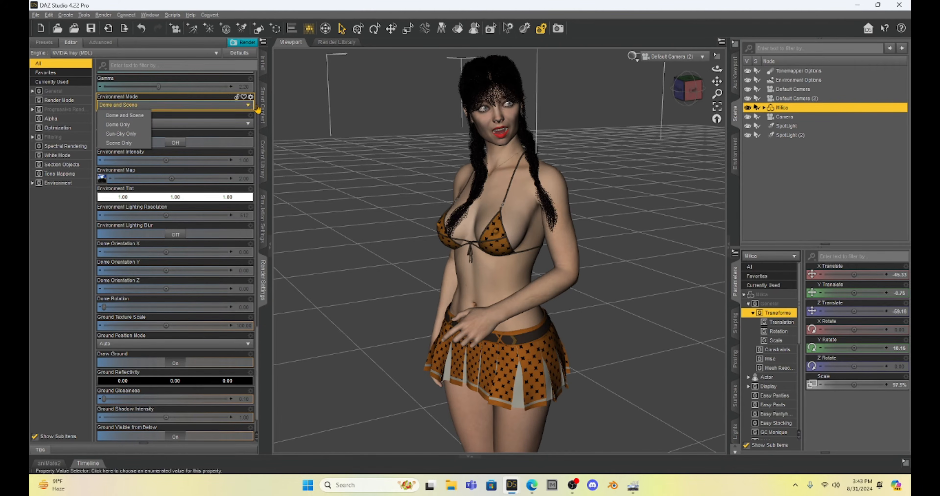
# Select the first spotlight and view the figure through SpotLight and SpotLight (2)
pyautogui.click(791, 128)
pyautogui.click(671, 56)
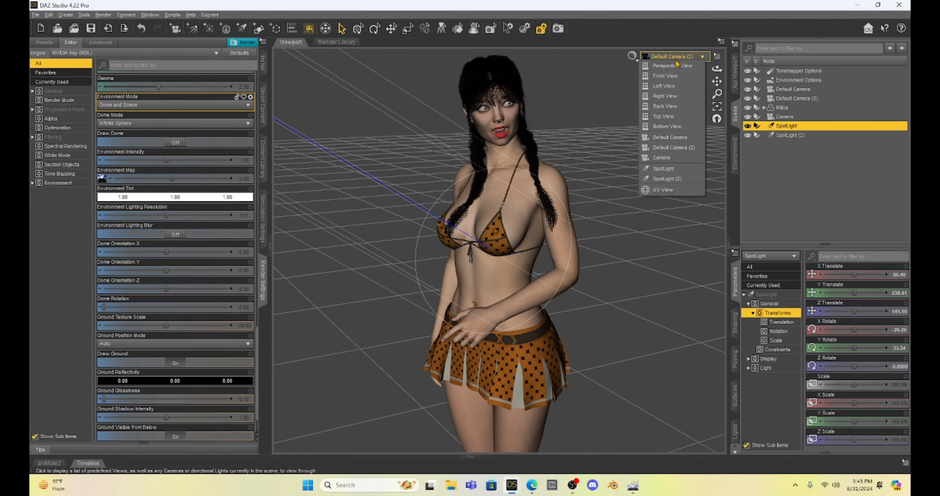
pyautogui.click(674, 168)
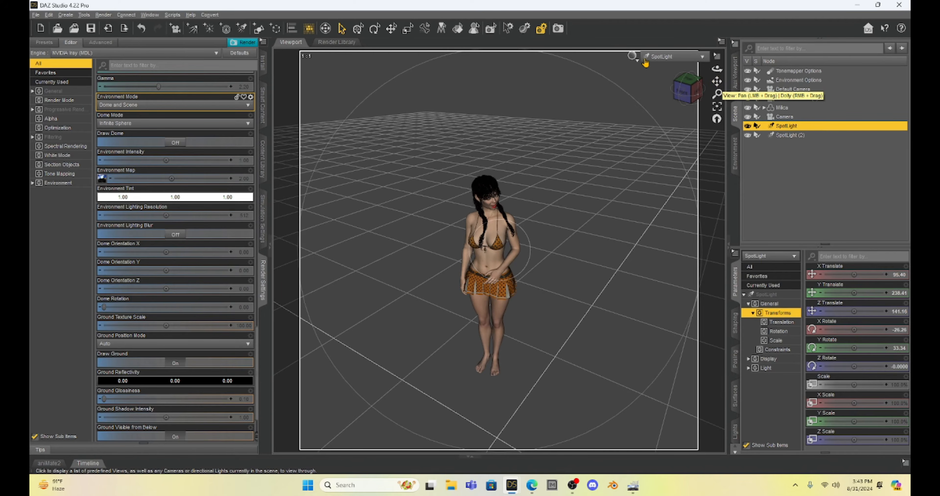
pyautogui.click(658, 58)
pyautogui.click(661, 180)
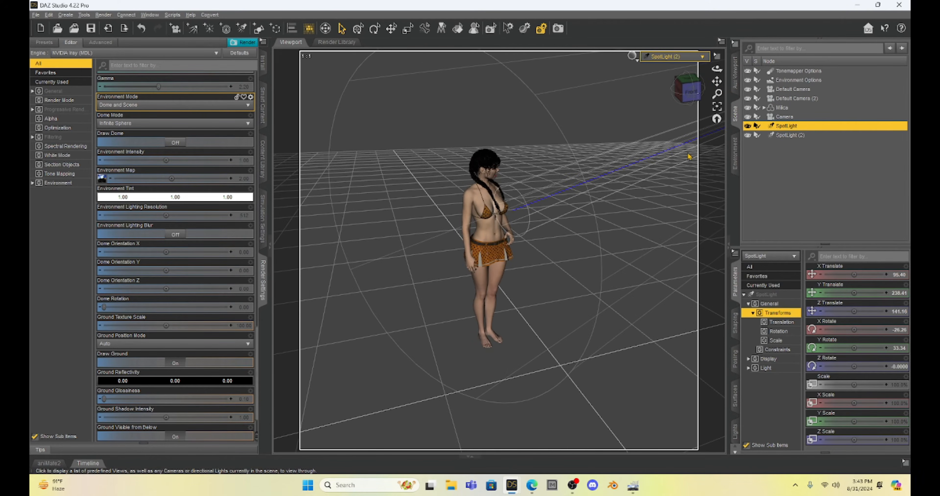
pyautogui.moveTo(717, 81); pyautogui.dragTo(725, 88)
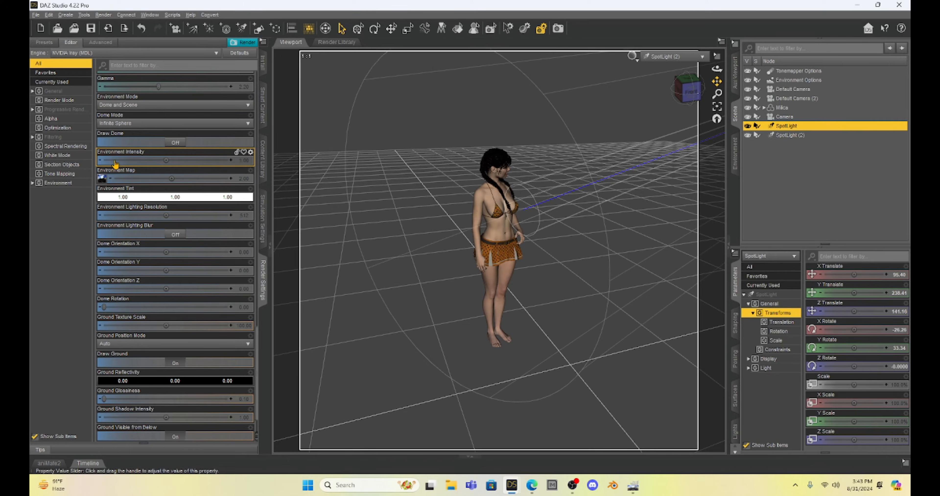
# Set the Environment Mode to Dome Only and close the environment map's image in GIMP
pyautogui.moveTo(115, 161)
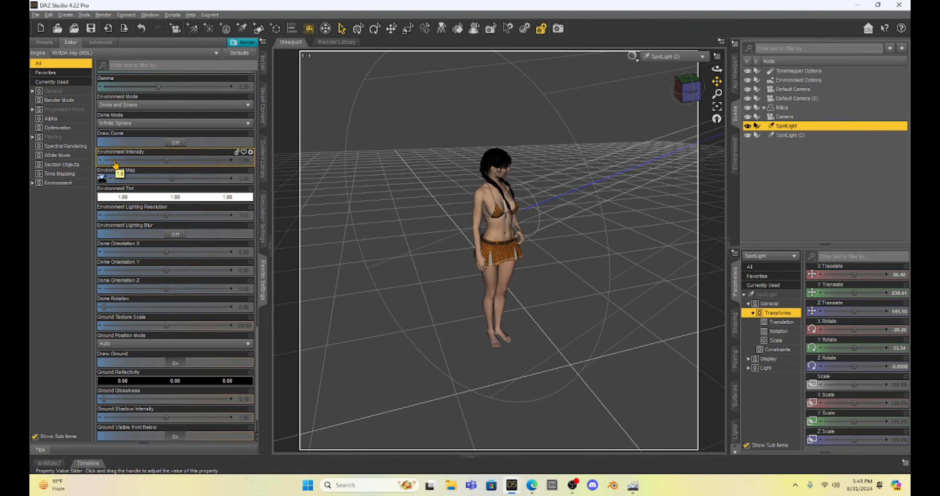
pyautogui.click(157, 107)
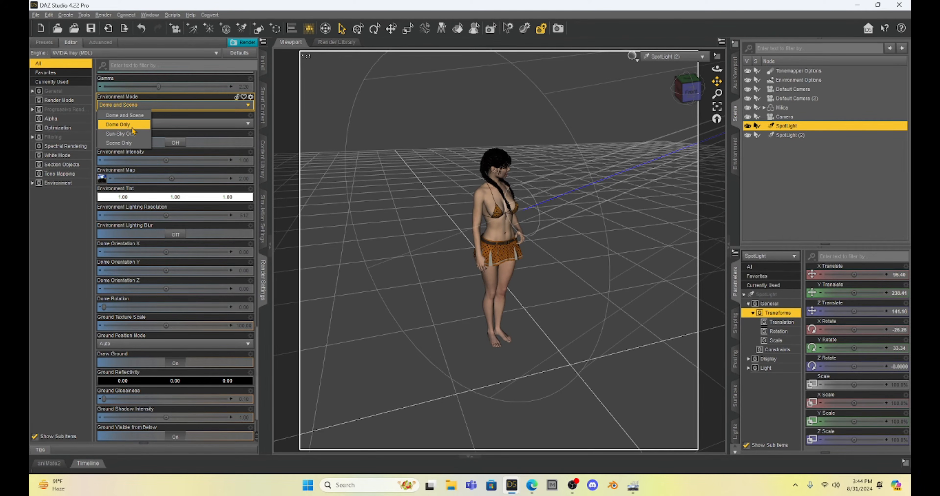
pyautogui.click(120, 125)
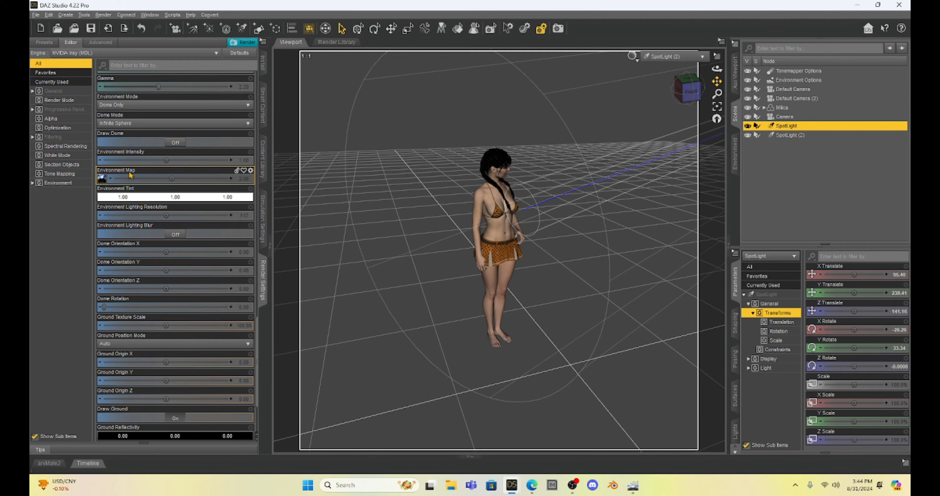
pyautogui.moveTo(102, 179)
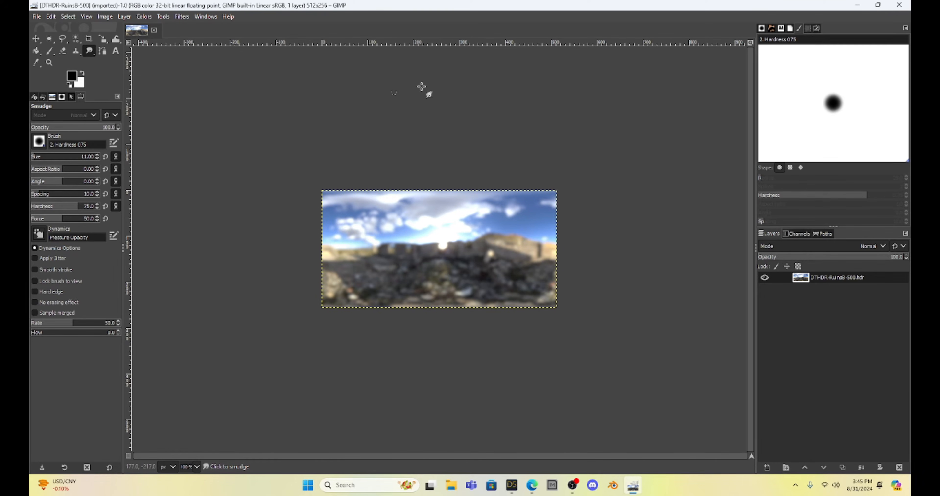
pyautogui.click(898, 6)
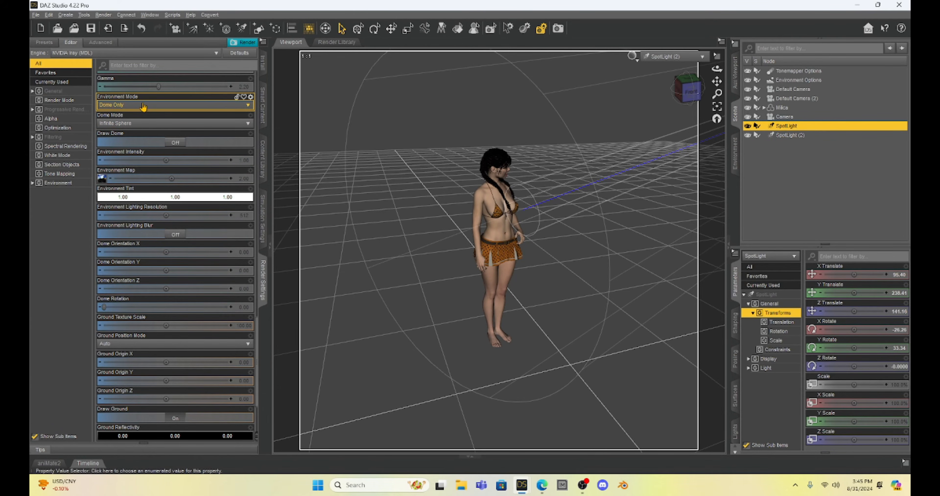
# Preview the dome-lit figure in the viewport with Iray rendering
pyautogui.click(637, 64)
pyautogui.click(623, 182)
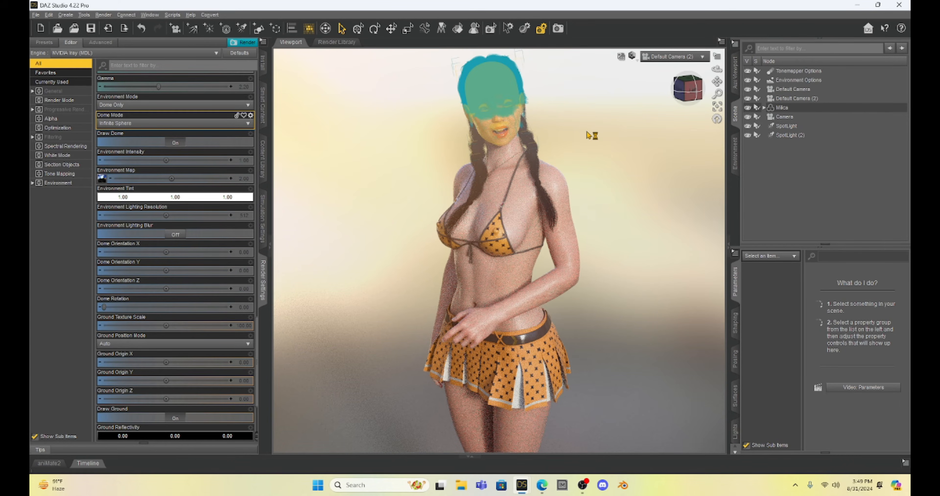
pyautogui.scroll(5, 588, 134)
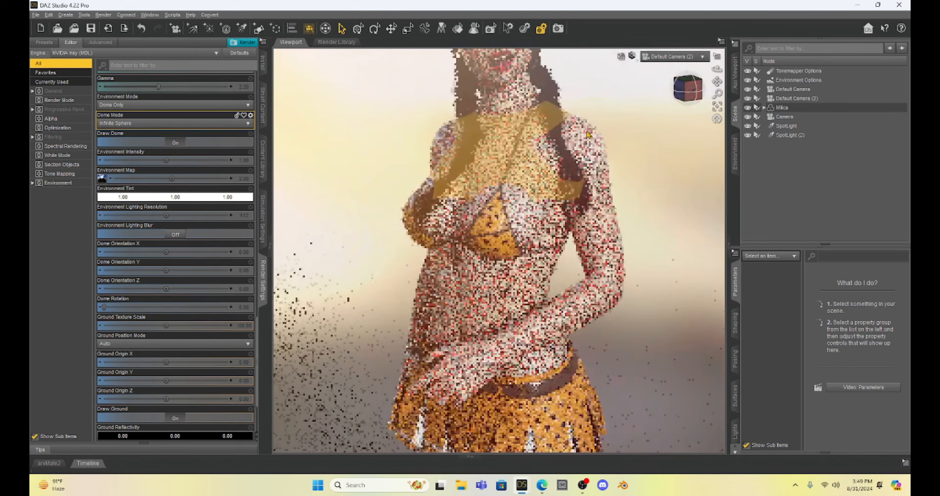
pyautogui.scroll(-8, 588, 134)
pyautogui.hotkey('ctrl', '9')
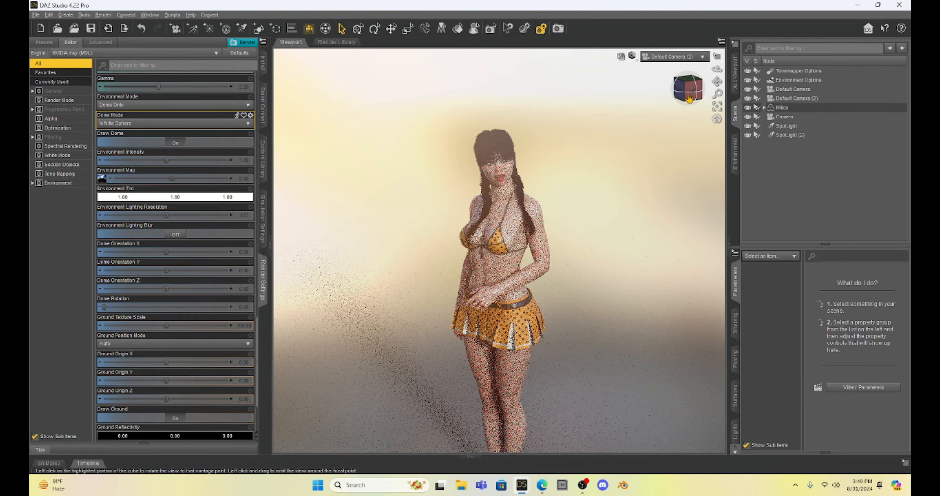
pyautogui.moveTo(690, 96)
pyautogui.mouseDown()
pyautogui.moveTo(666, 91)
pyautogui.moveTo(690, 98)
pyautogui.mouseUp()
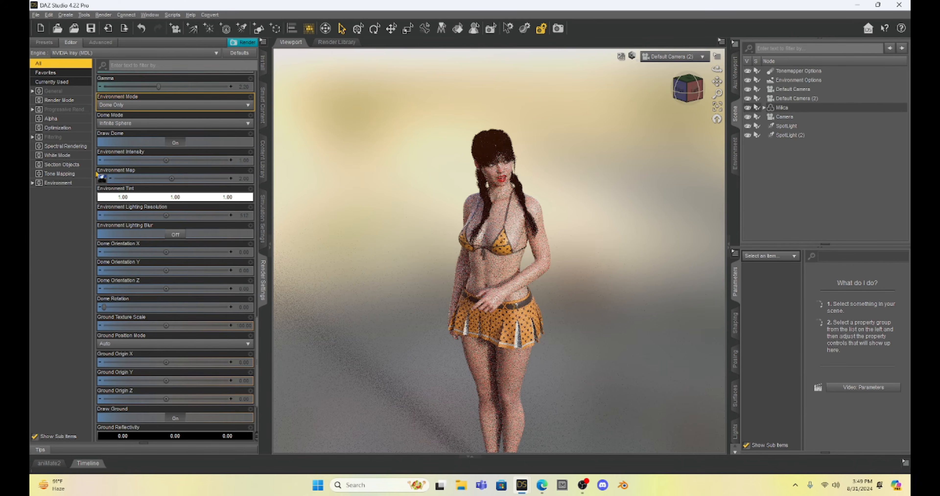
# Check the environment map image, try the Dome and Scene environment mode, and return to Dome Only
pyautogui.moveTo(101, 178)
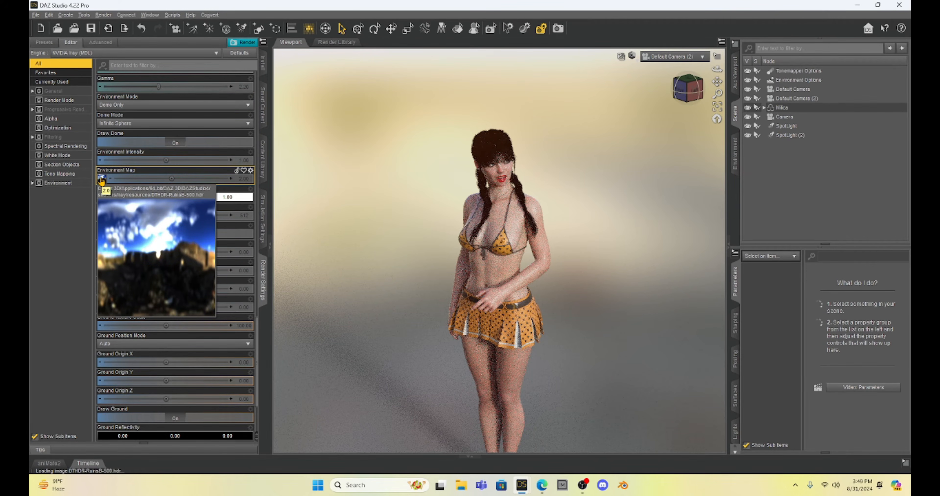
pyautogui.click(126, 105)
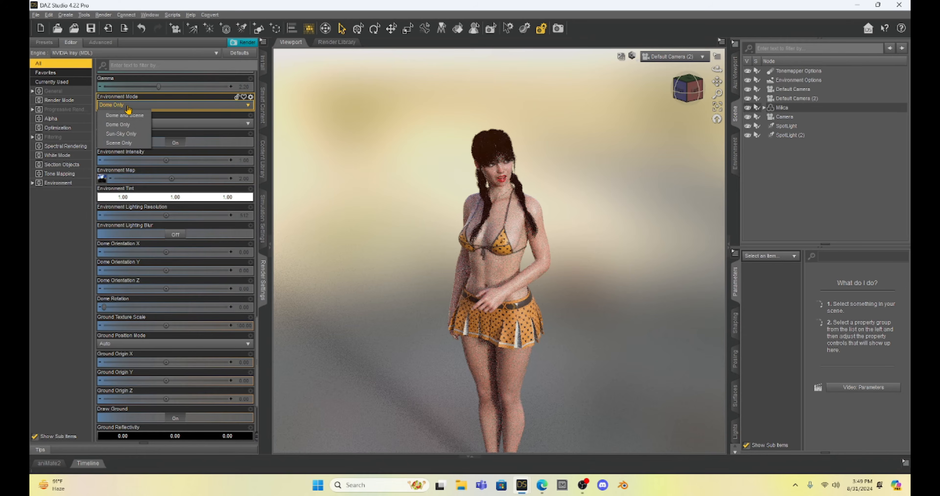
pyautogui.click(131, 117)
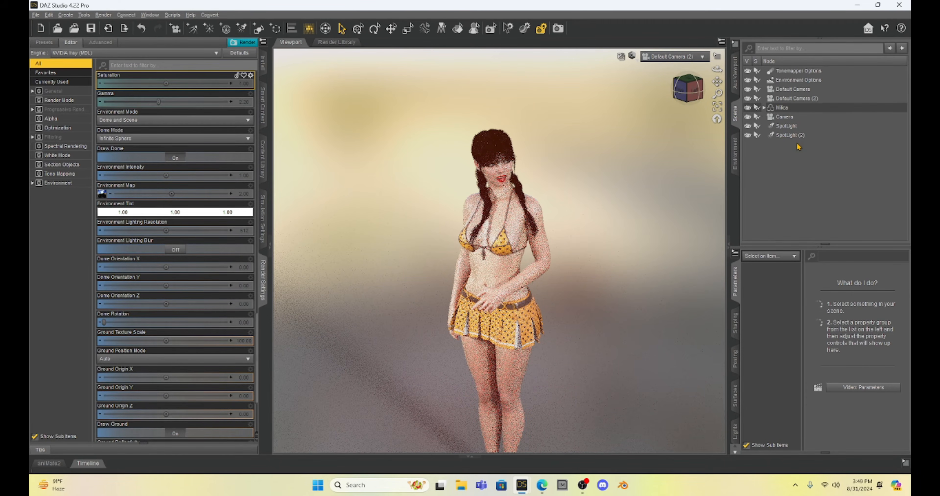
pyautogui.click(148, 121)
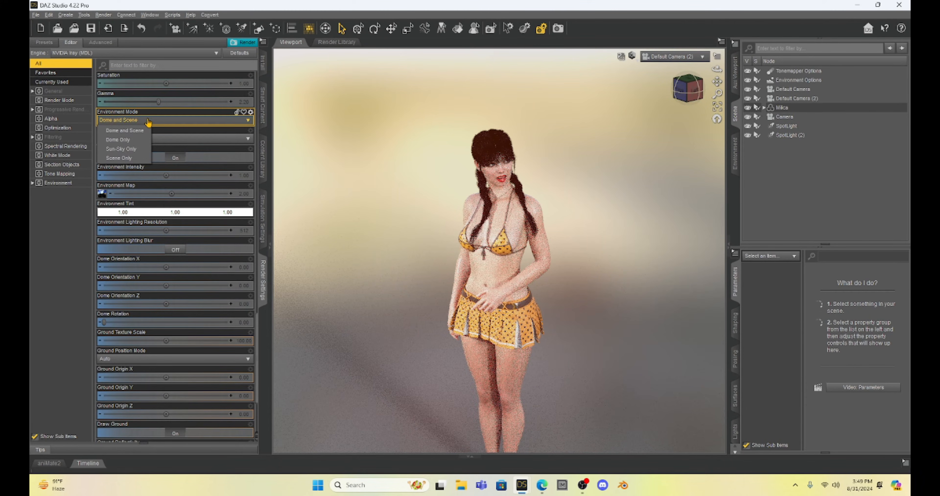
pyautogui.click(136, 141)
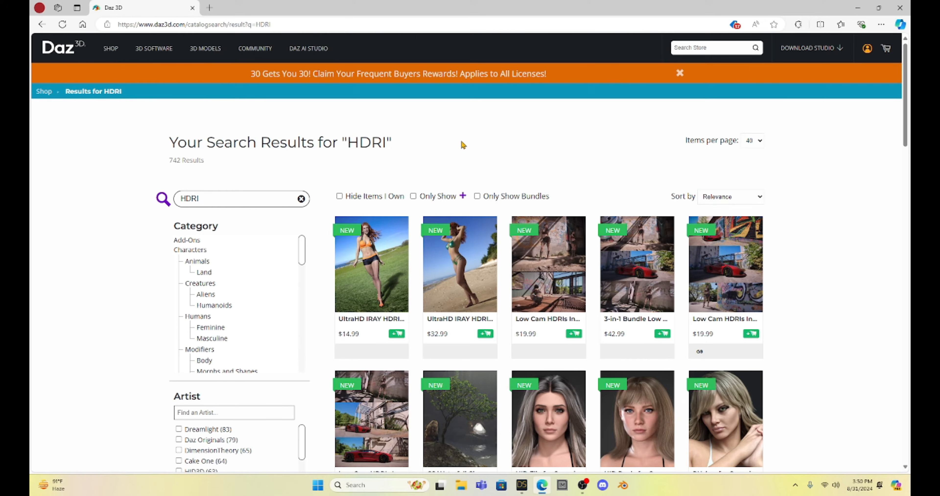
# In the browser, look through the Daz 3D store's search results for HDRI products
pyautogui.scroll(-2, 463, 145)
pyautogui.scroll(-3, 502, 196)
pyautogui.scroll(-4, 501, 196)
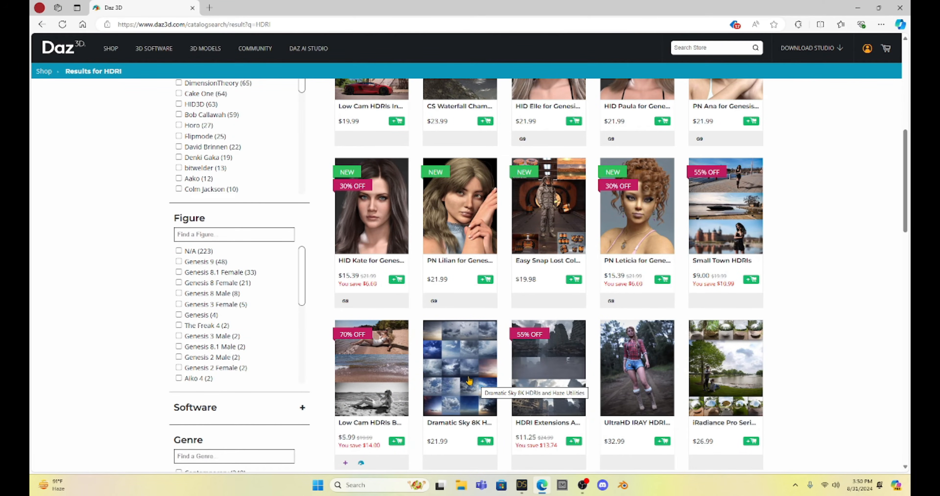
pyautogui.scroll(-1, 462, 363)
pyautogui.scroll(-3, 462, 363)
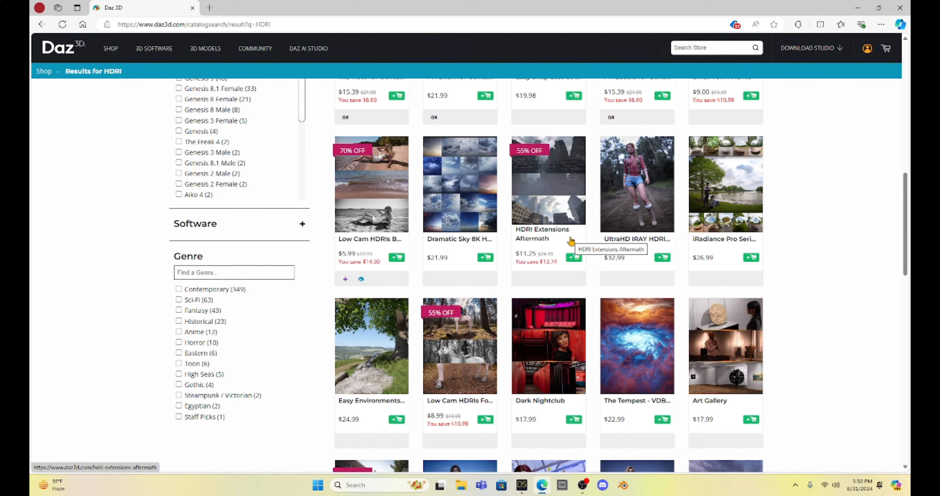
pyautogui.scroll(-4, 572, 240)
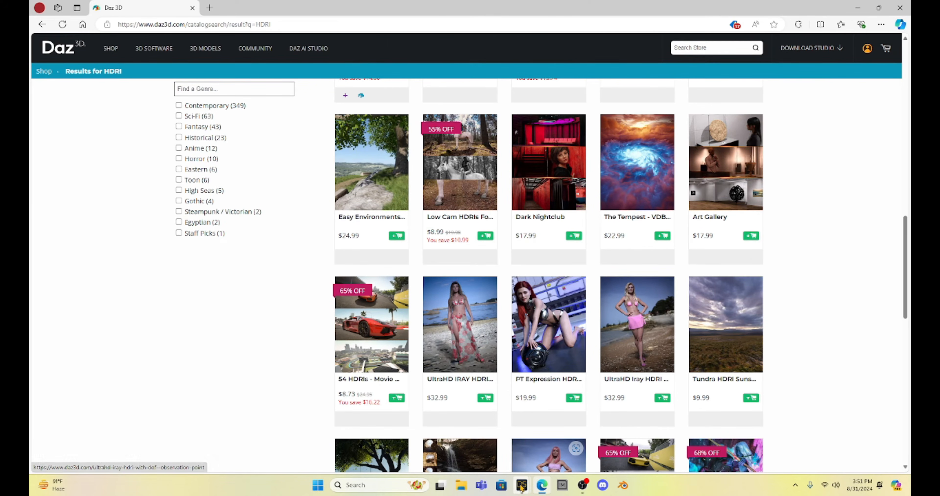
# Switch back to DAZ Studio, frame the whole figure and change the viewport from Iray preview to textured shading
pyautogui.moveTo(522, 487)
pyautogui.click(497, 442)
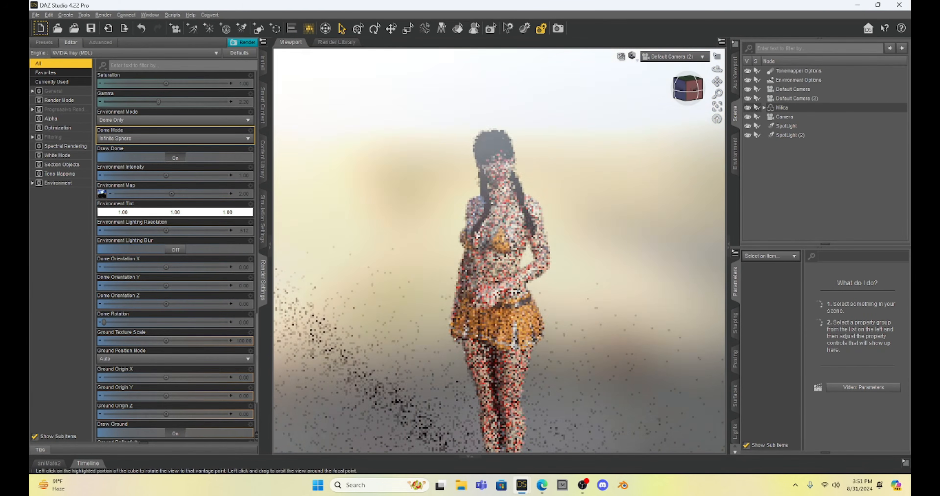
pyautogui.click(717, 81)
pyautogui.moveTo(717, 81); pyautogui.dragTo(714, 20)
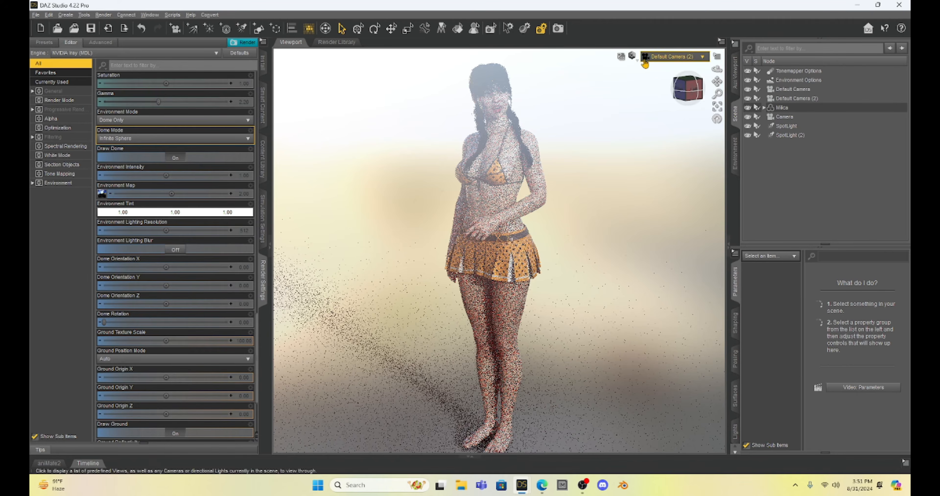
pyautogui.click(633, 56)
pyautogui.click(633, 152)
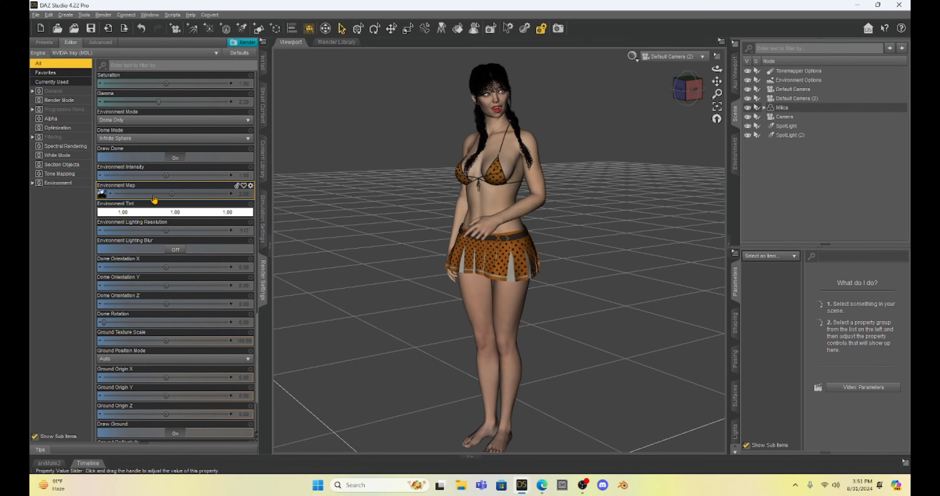
# In the content library, open My DAZ 3D Library > Light Presets > Iray HDR Outdoor Environments > Backgrounds
pyautogui.click(264, 164)
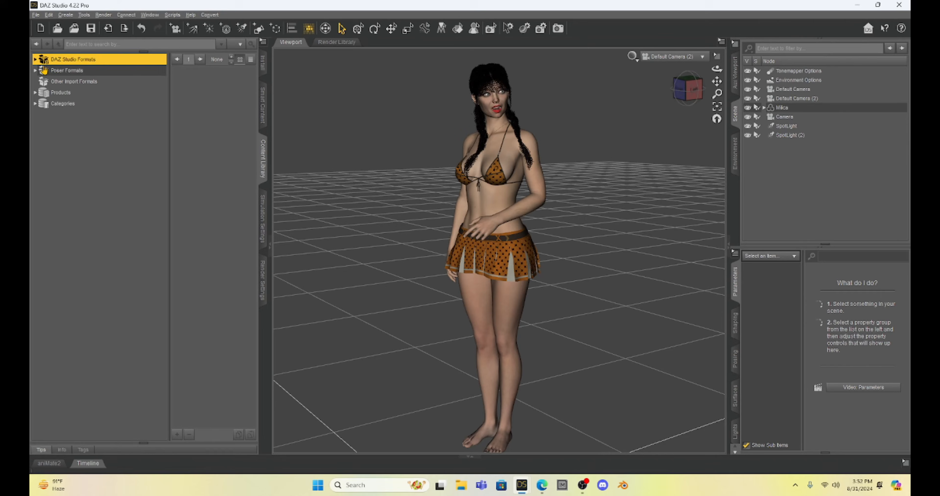
pyautogui.click(35, 60)
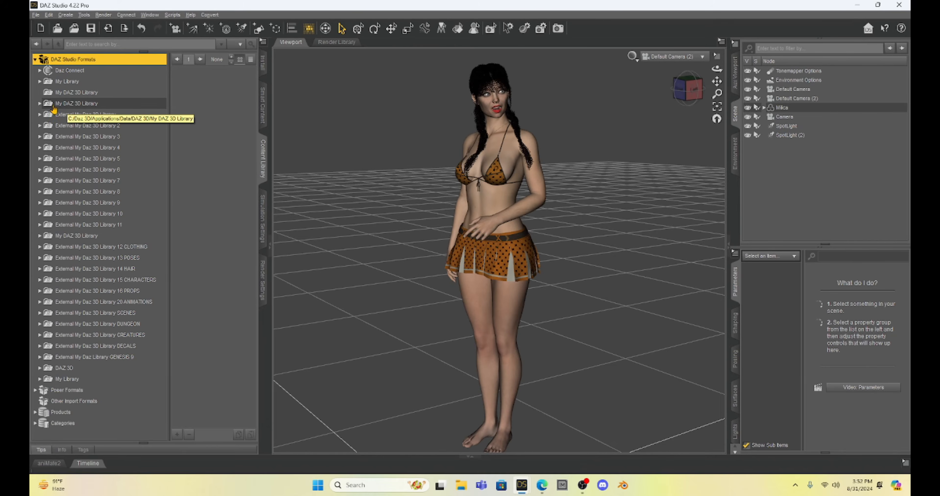
pyautogui.click(40, 103)
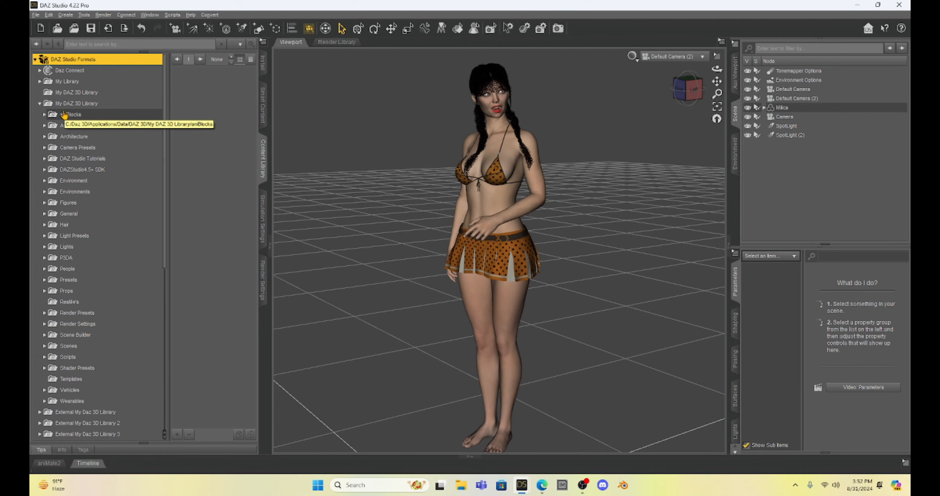
pyautogui.click(45, 236)
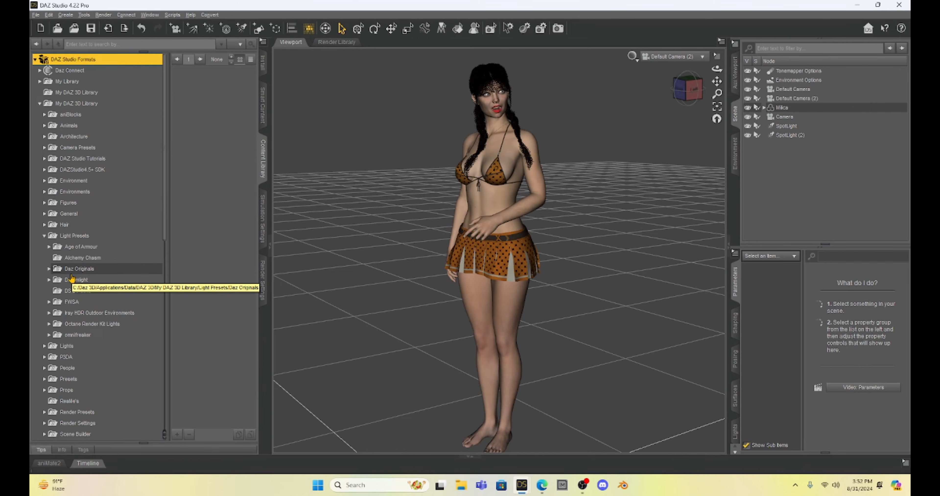
pyautogui.doubleClick(73, 313)
pyautogui.click(73, 324)
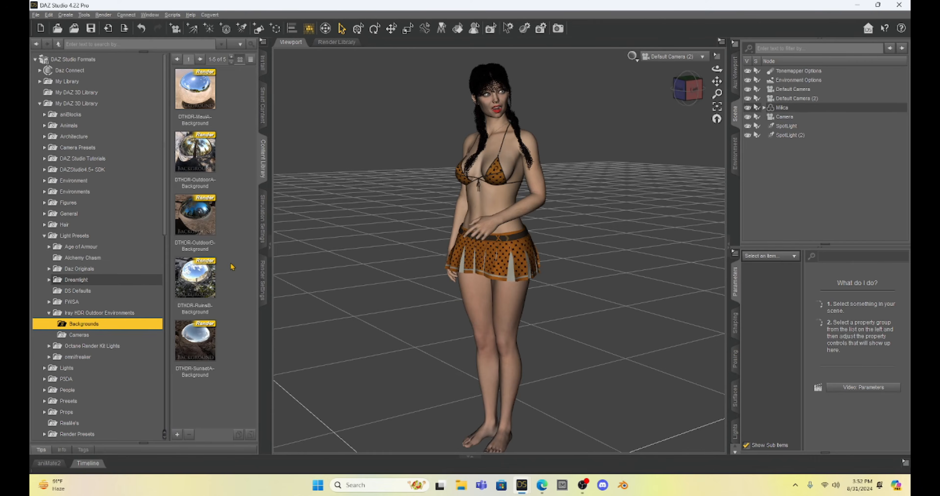
# Apply the DTHDR-MauiA-Background render preset to the scene
pyautogui.moveTo(189, 267)
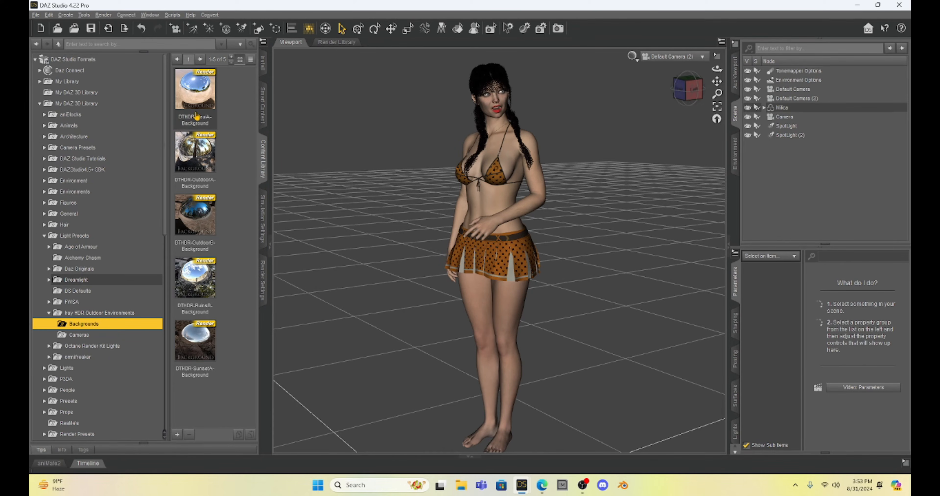
pyautogui.moveTo(204, 125)
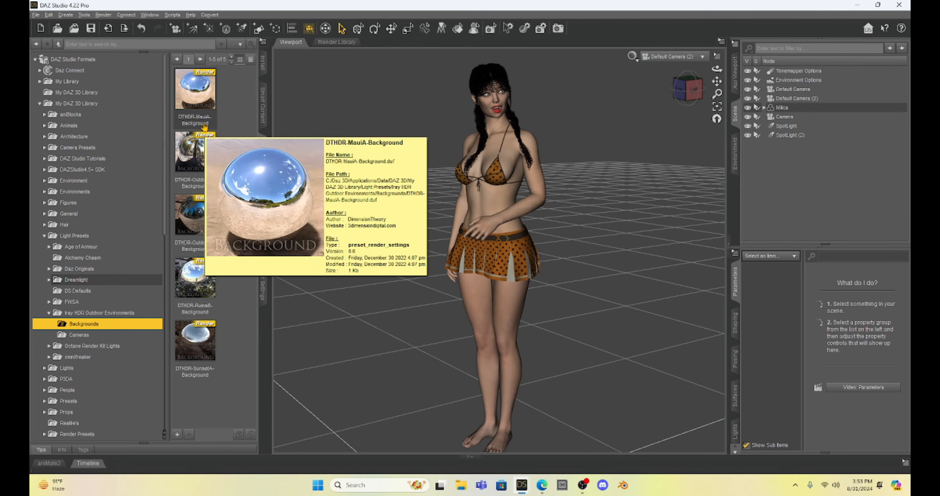
pyautogui.click(197, 93)
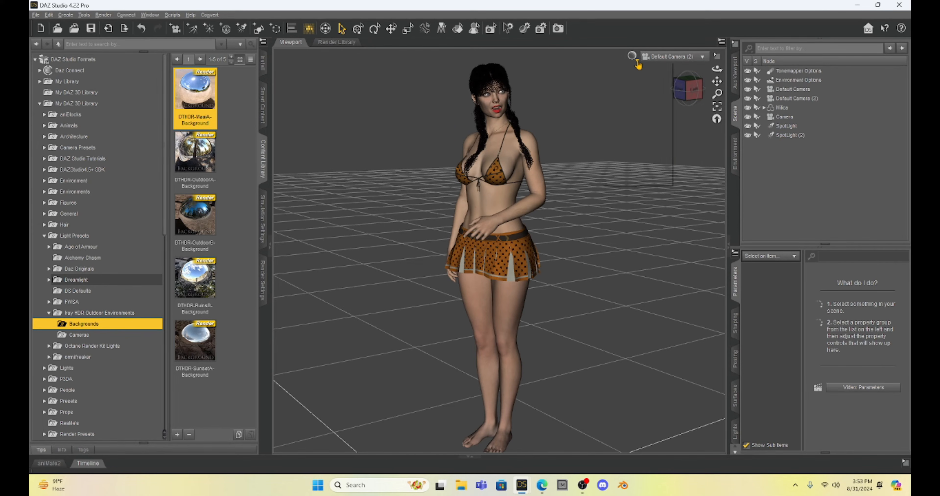
# Switch the viewport to the Iray preview and inspect the figure against the beach background from several angles
pyautogui.click(638, 61)
pyautogui.click(633, 179)
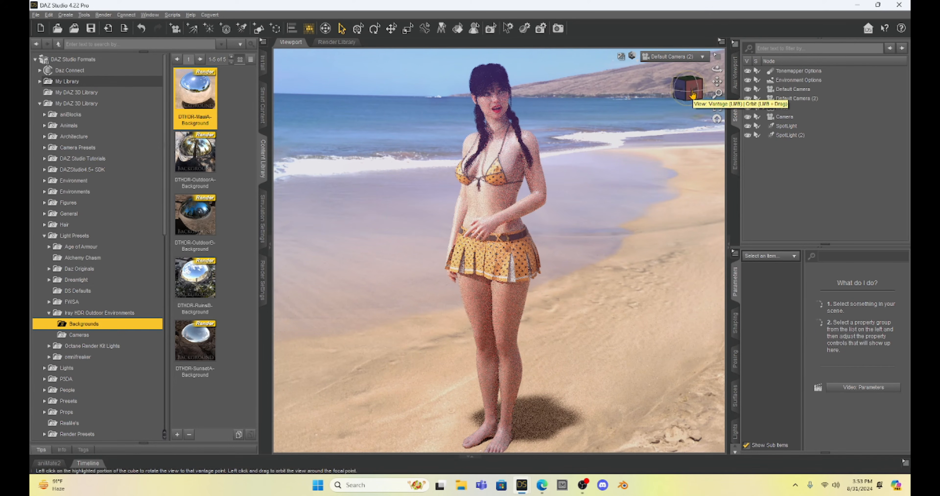
pyautogui.click(692, 94)
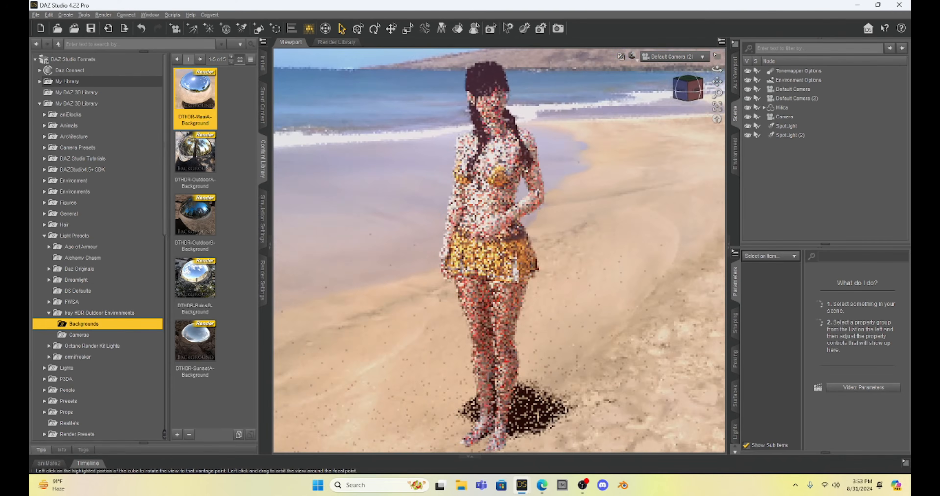
pyautogui.moveTo(693, 94); pyautogui.dragTo(823, 92)
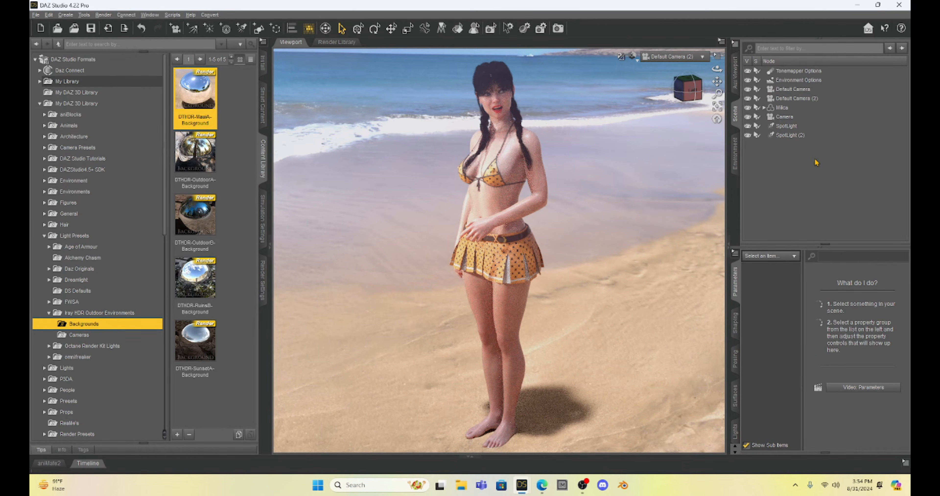
pyautogui.click(696, 97)
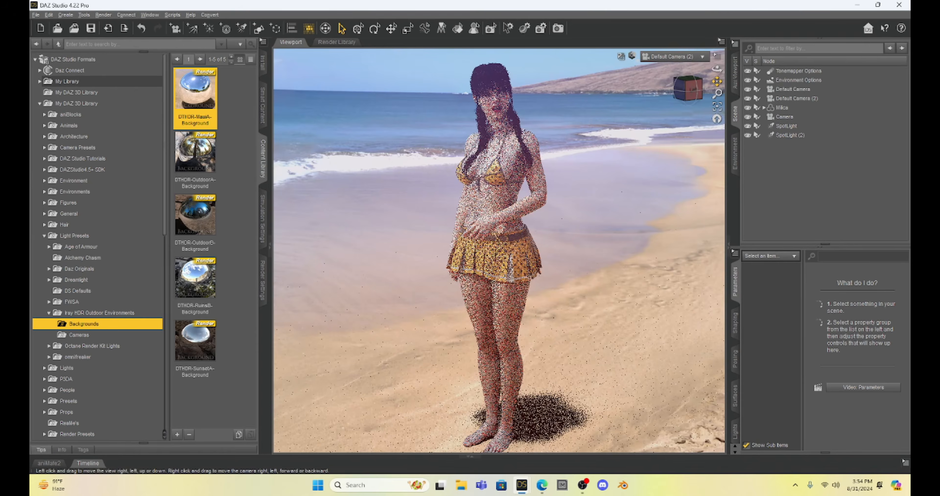
pyautogui.moveTo(717, 81); pyautogui.dragTo(735, 146)
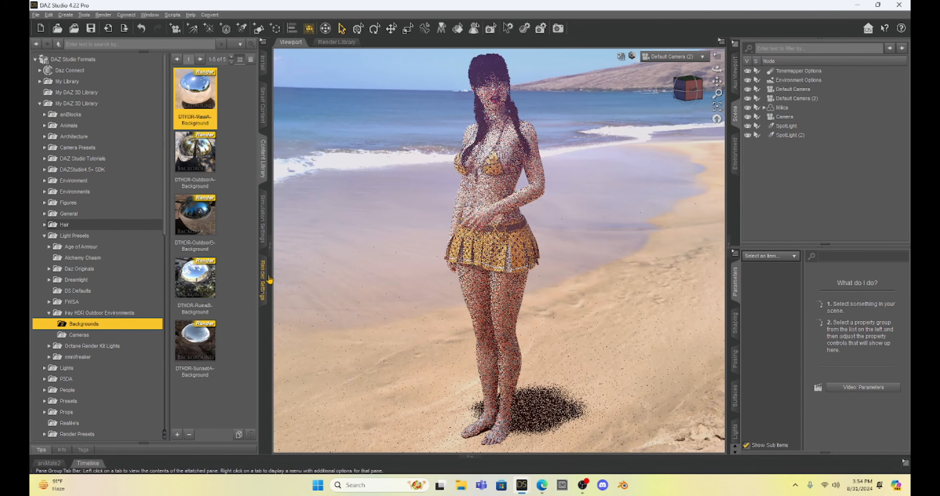
# In the render settings, turn on Visualize Finite Dome and view the dome from outside in Perspective View
pyautogui.click(263, 277)
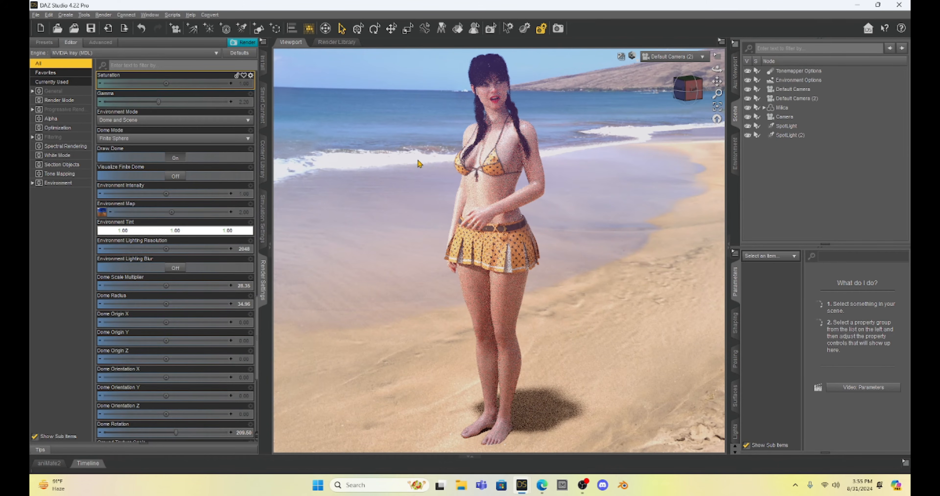
pyautogui.click(102, 213)
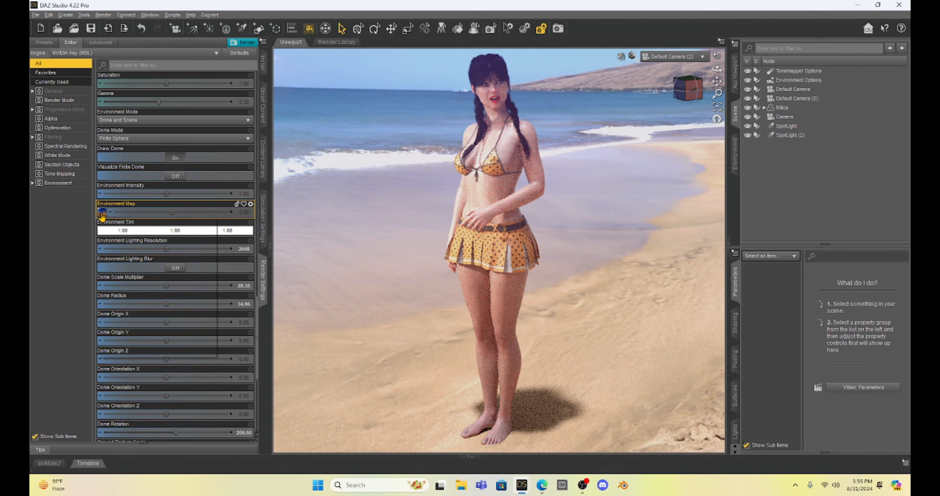
pyautogui.moveTo(102, 216)
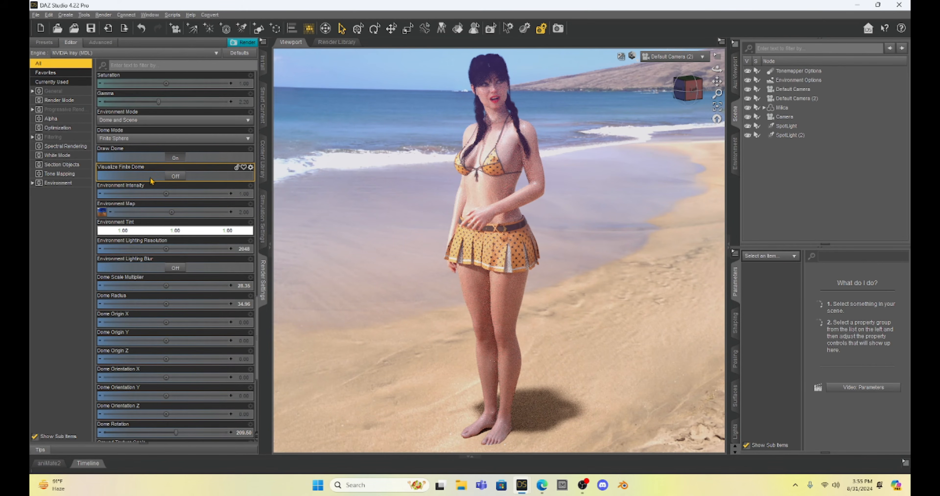
pyautogui.click(174, 178)
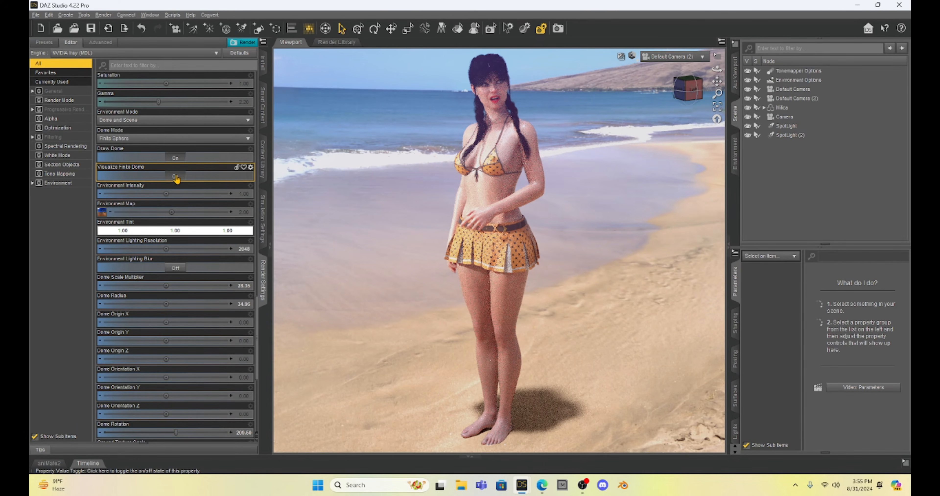
pyautogui.click(176, 177)
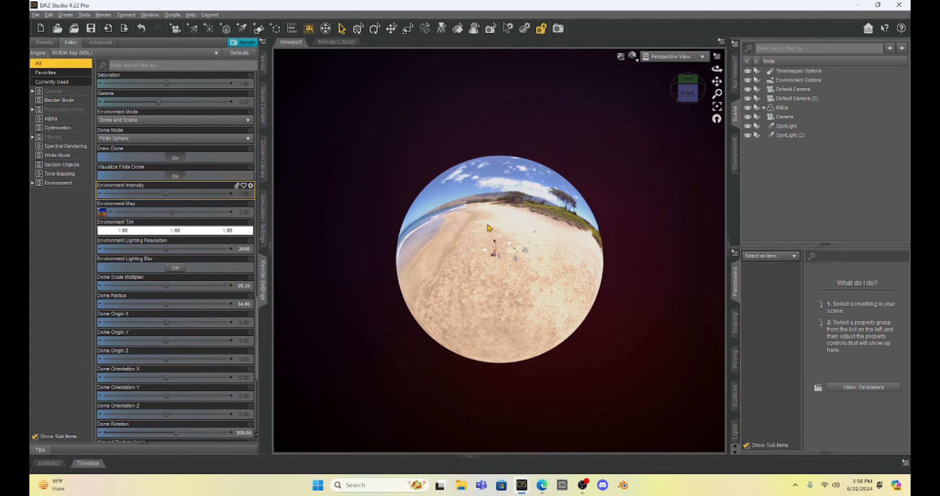
# Set the environment's Dome Mode to Infinite Sphere
pyautogui.scroll(4, 490, 228)
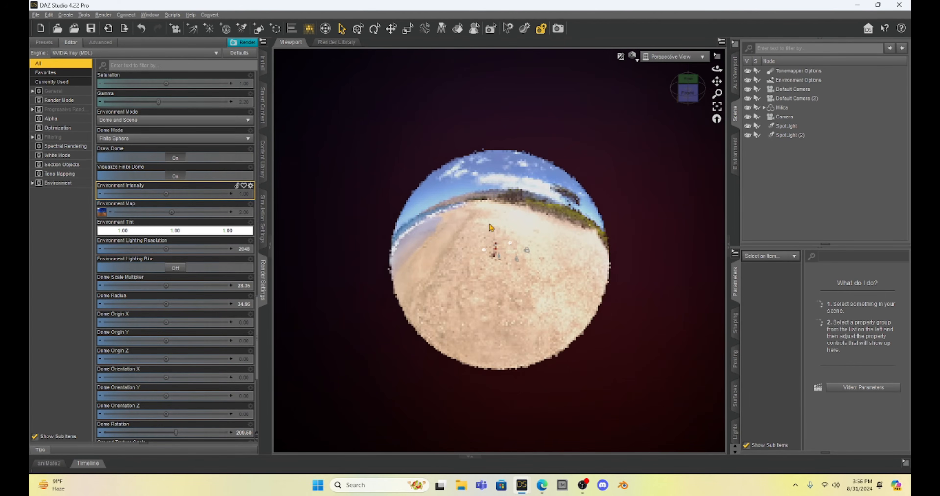
pyautogui.scroll(3, 489, 228)
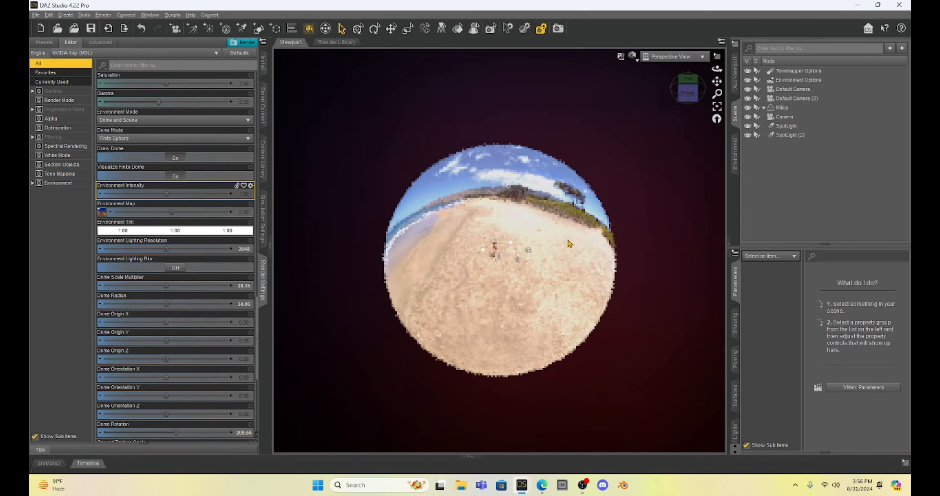
pyautogui.scroll(3, 570, 243)
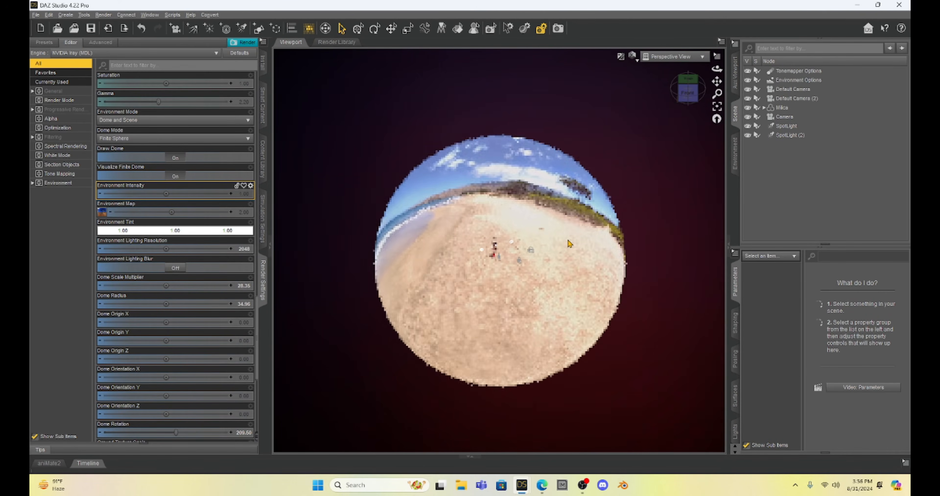
pyautogui.scroll(3, 570, 243)
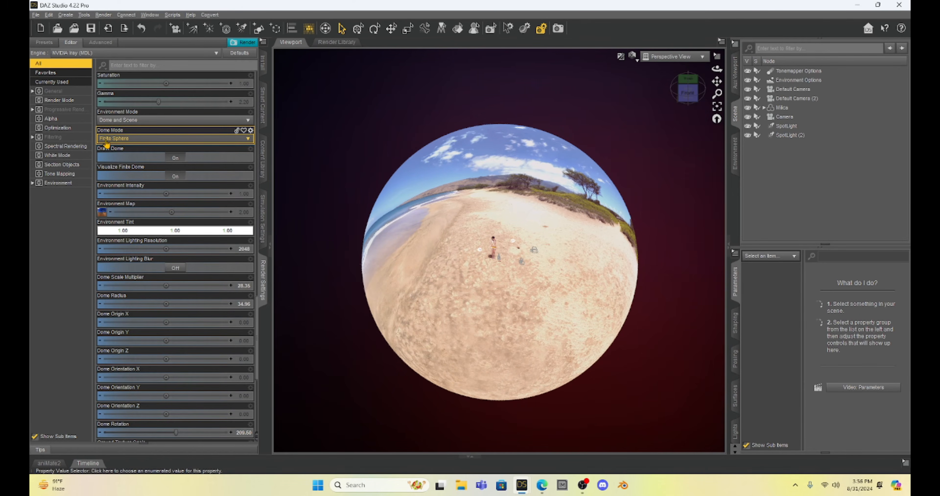
pyautogui.click(154, 139)
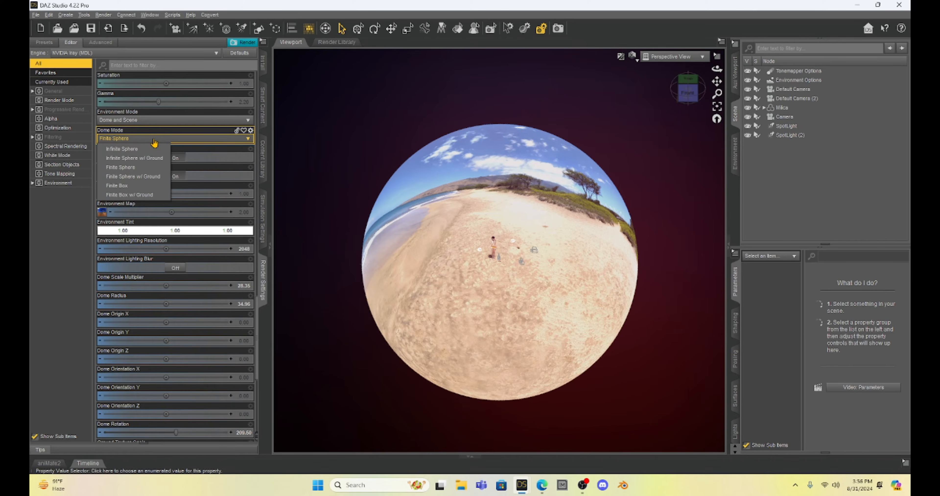
pyautogui.click(153, 149)
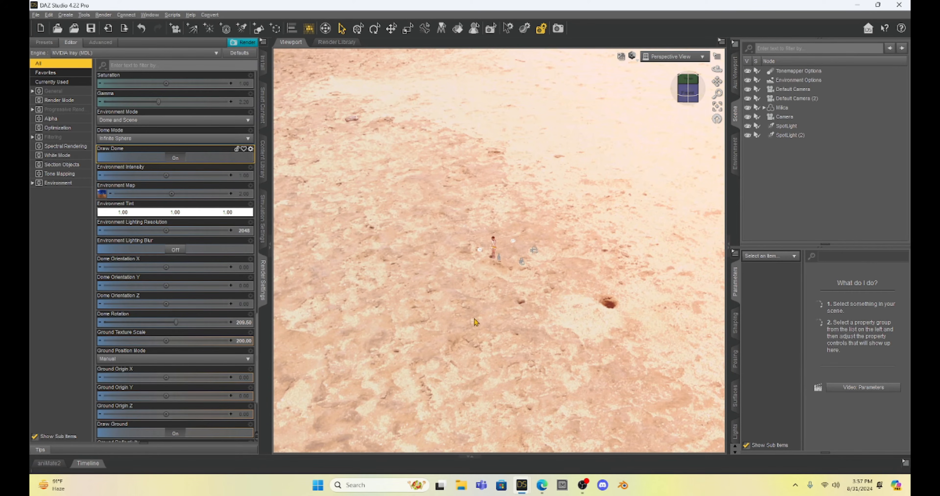
# Look through Default Camera (2) and select the figure to check how the infinite background behaves as the camera pans
pyautogui.click(171, 139)
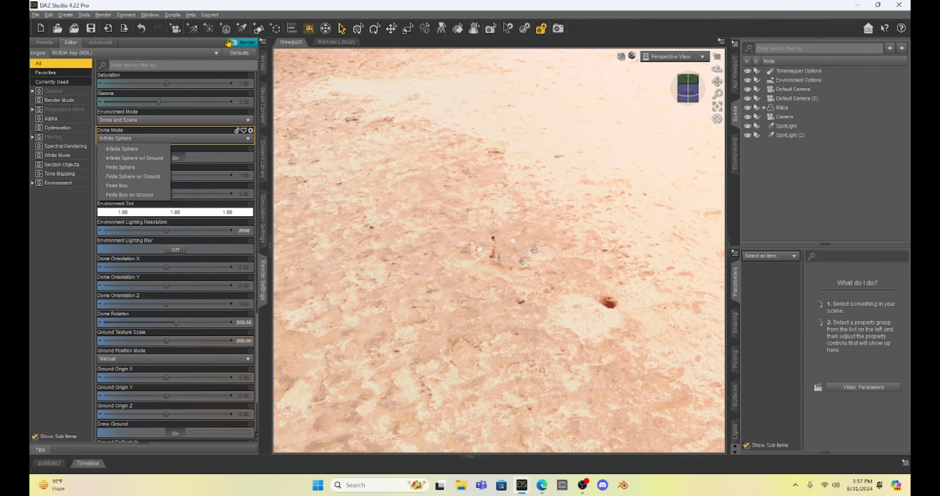
pyautogui.click(694, 60)
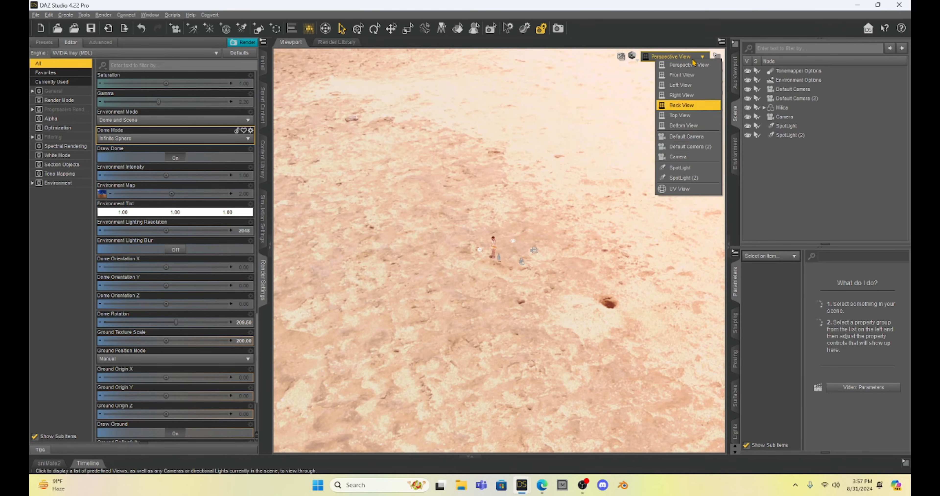
pyautogui.click(700, 149)
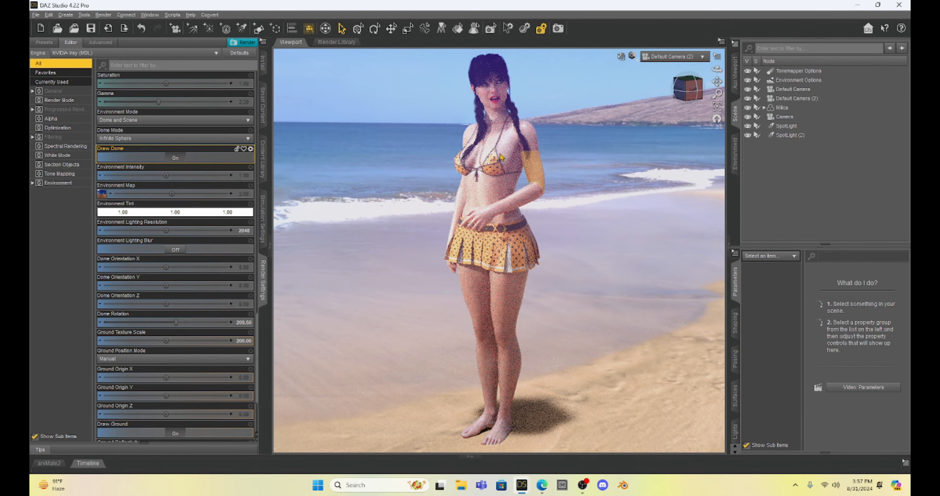
pyautogui.click(507, 158)
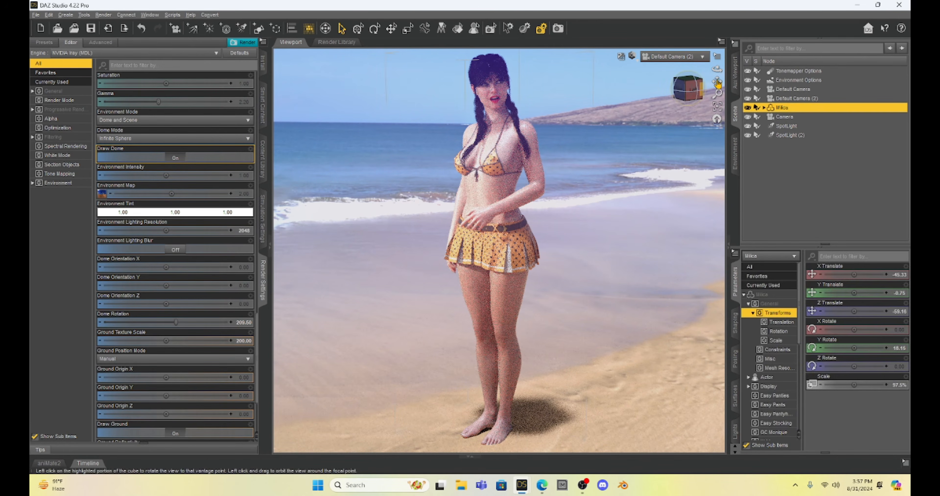
pyautogui.moveTo(717, 81)
pyautogui.mouseDown()
pyautogui.moveTo(694, 81)
pyautogui.moveTo(718, 81)
pyautogui.moveTo(704, 94)
pyautogui.moveTo(715, 82)
pyautogui.moveTo(704, 83)
pyautogui.mouseUp()
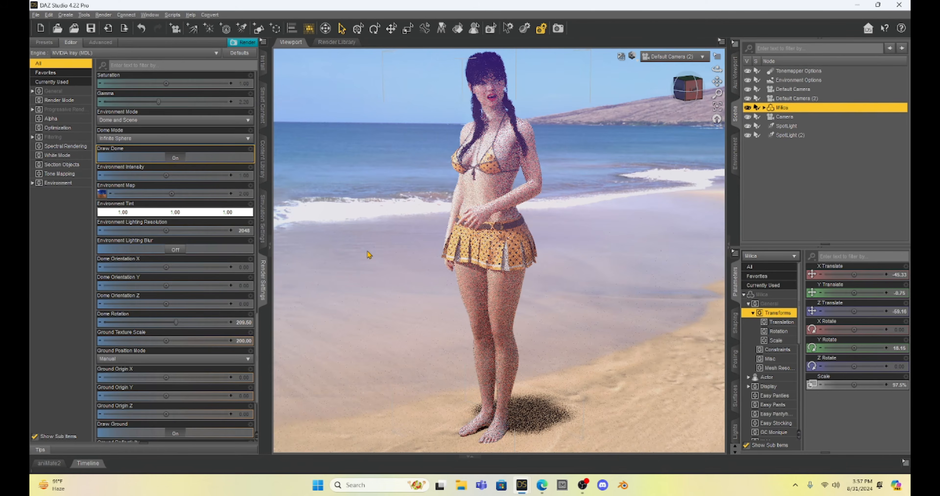
# Change the Dome Mode to Infinite Sphere w/ Ground and check the figure's position against the beach
pyautogui.click(151, 141)
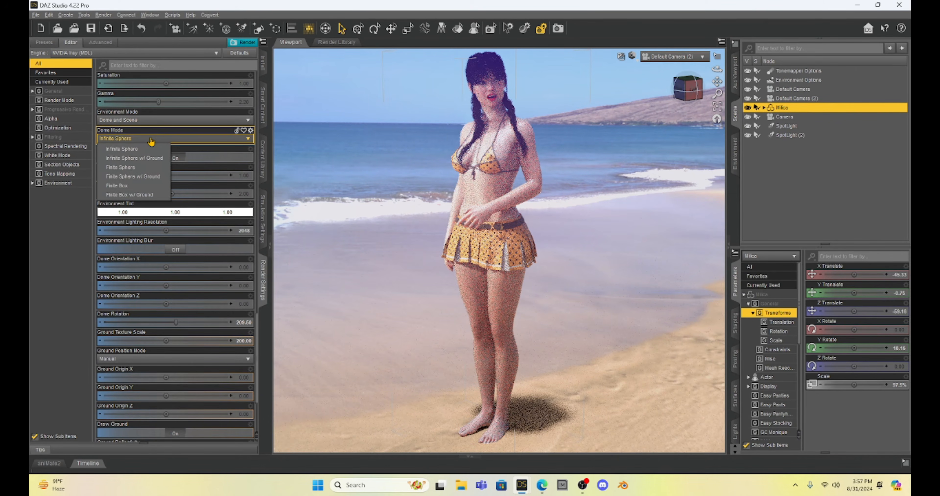
pyautogui.click(154, 161)
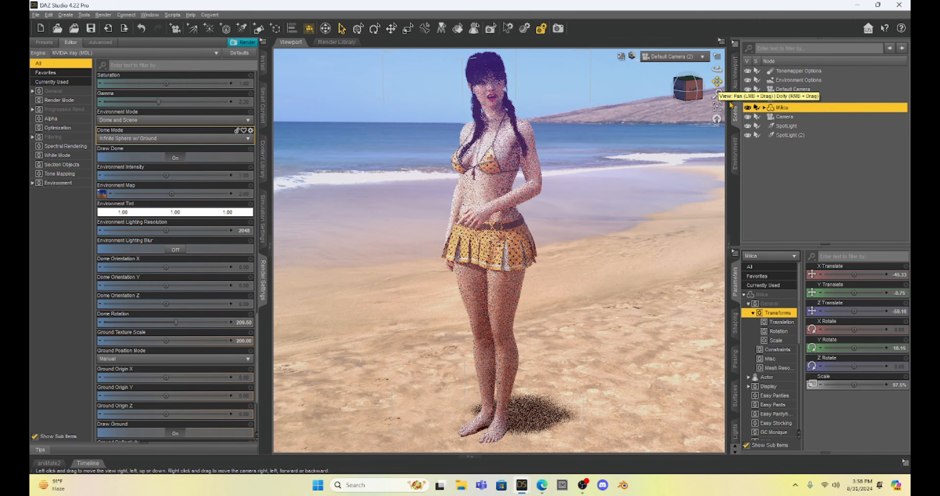
pyautogui.moveTo(718, 82); pyautogui.dragTo(749, 81)
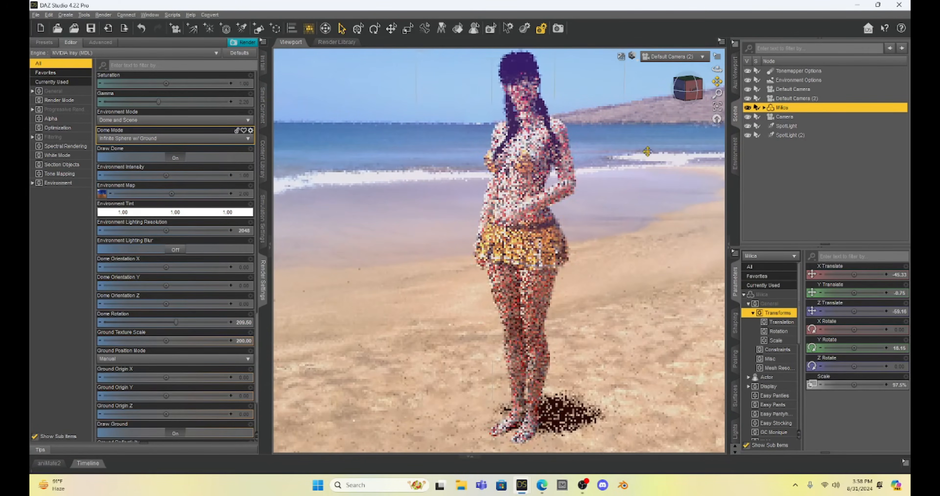
# Move the figure across the beach to about -124 on Z Translate and about -226 on X Translate
pyautogui.hotkey('ctrl', '9')
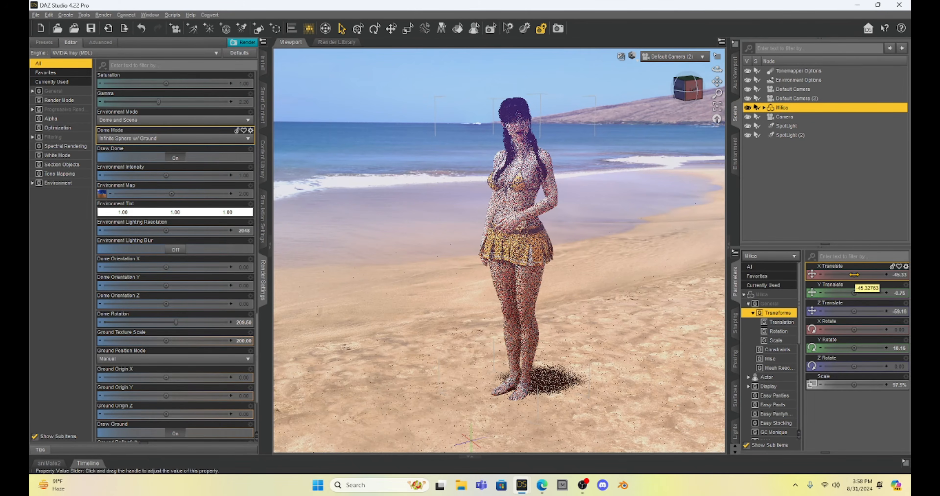
pyautogui.moveTo(855, 311); pyautogui.dragTo(854, 314)
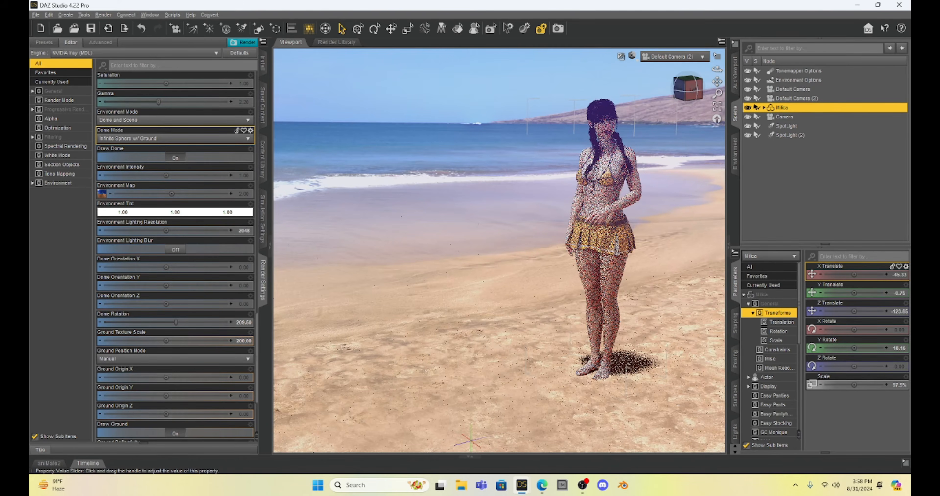
pyautogui.moveTo(855, 274); pyautogui.dragTo(831, 275)
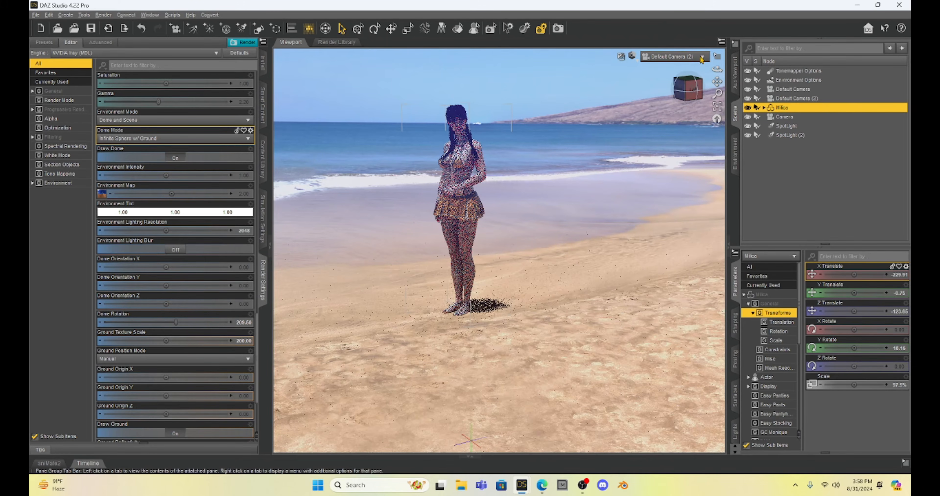
pyautogui.moveTo(716, 81)
pyautogui.mouseDown()
pyautogui.moveTo(746, 120)
pyautogui.moveTo(613, 220)
pyautogui.mouseUp()
pyautogui.scroll(5, 617, 222)
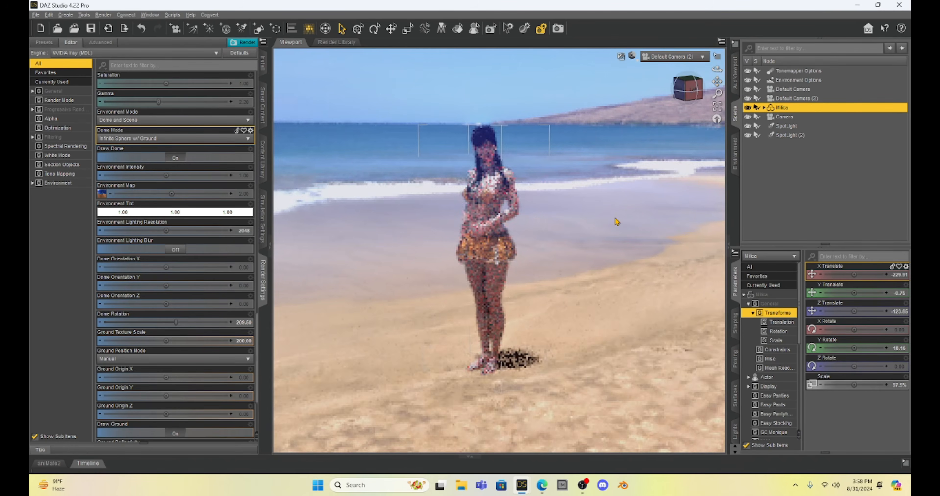
pyautogui.scroll(3, 617, 221)
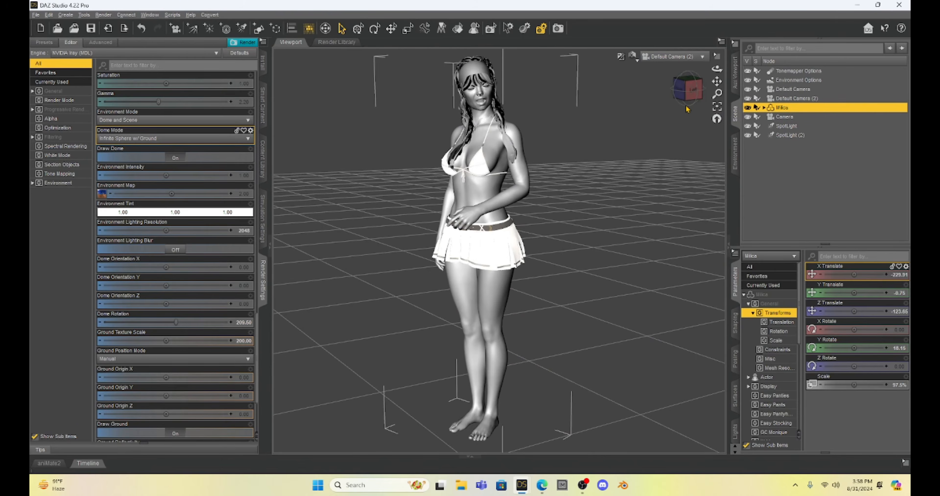
pyautogui.moveTo(717, 80); pyautogui.dragTo(718, 81)
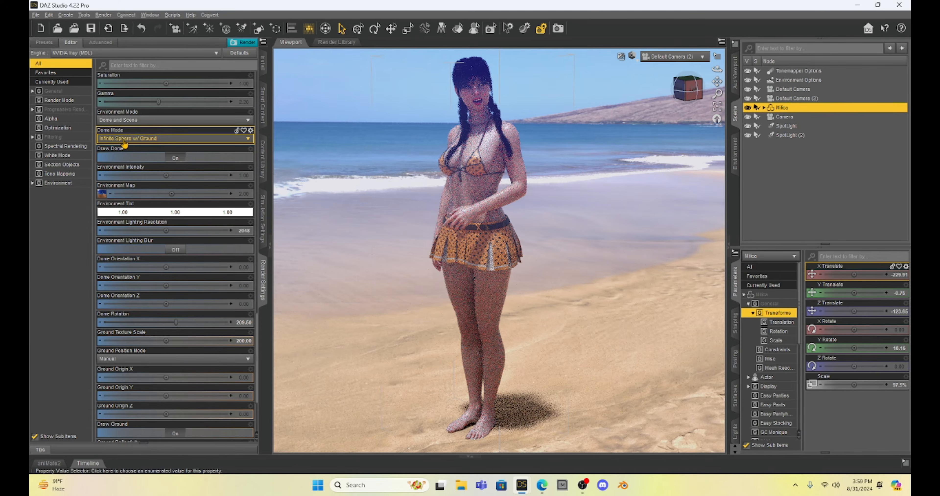
# Set the Dome Mode to Finite Sphere w/ Ground and examine the figure on the sand from different camera angles
pyautogui.click(153, 140)
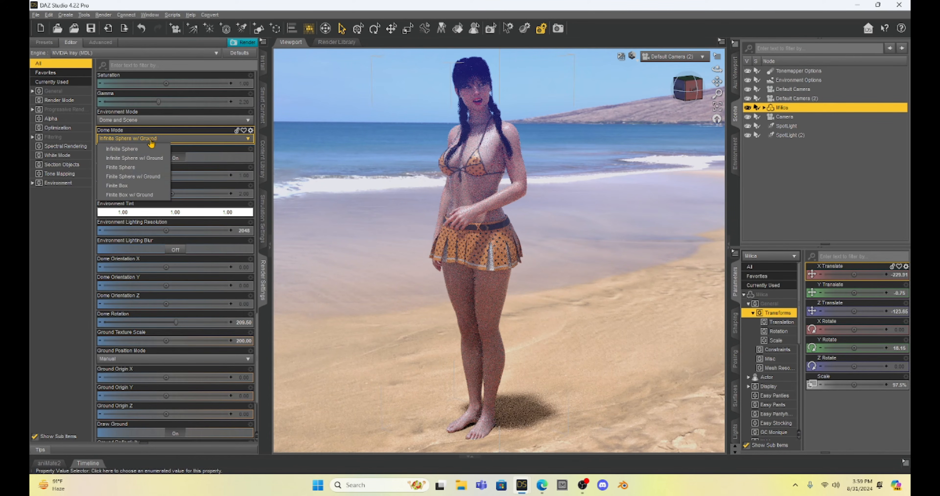
pyautogui.click(139, 177)
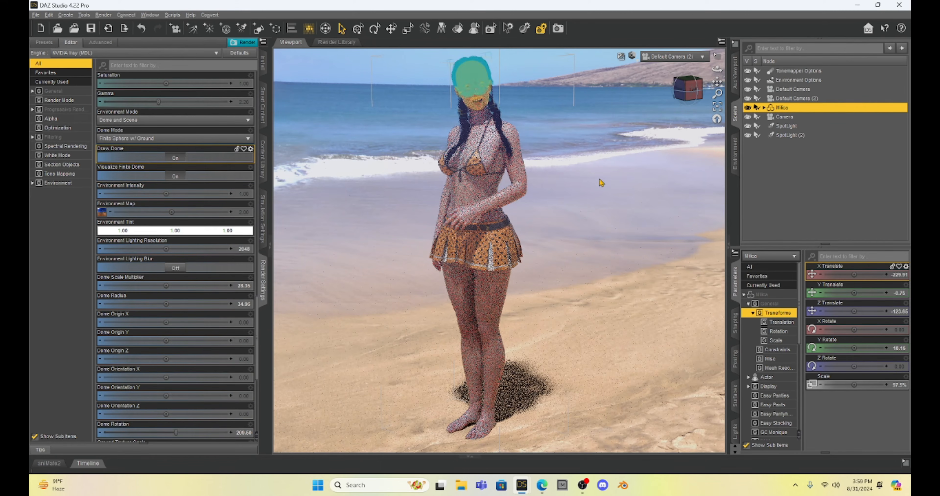
pyautogui.click(688, 88)
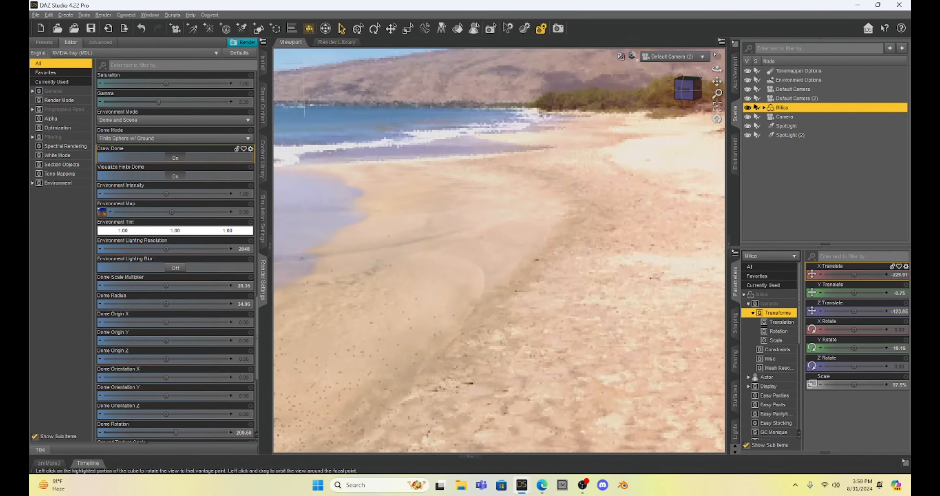
pyautogui.moveTo(688, 87); pyautogui.dragTo(511, 104)
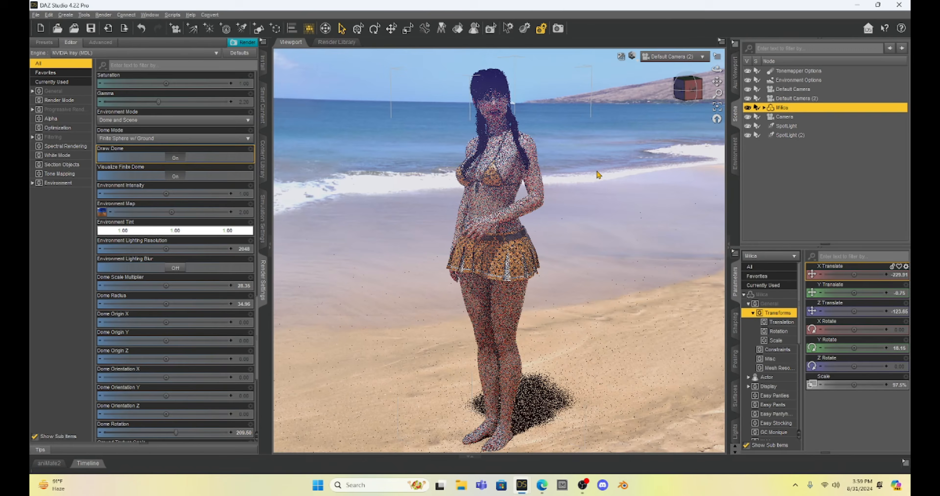
pyautogui.scroll(1, 597, 175)
pyautogui.moveTo(717, 81)
pyautogui.mouseDown()
pyautogui.moveTo(711, 105)
pyautogui.moveTo(695, 111)
pyautogui.moveTo(701, 132)
pyautogui.mouseUp()
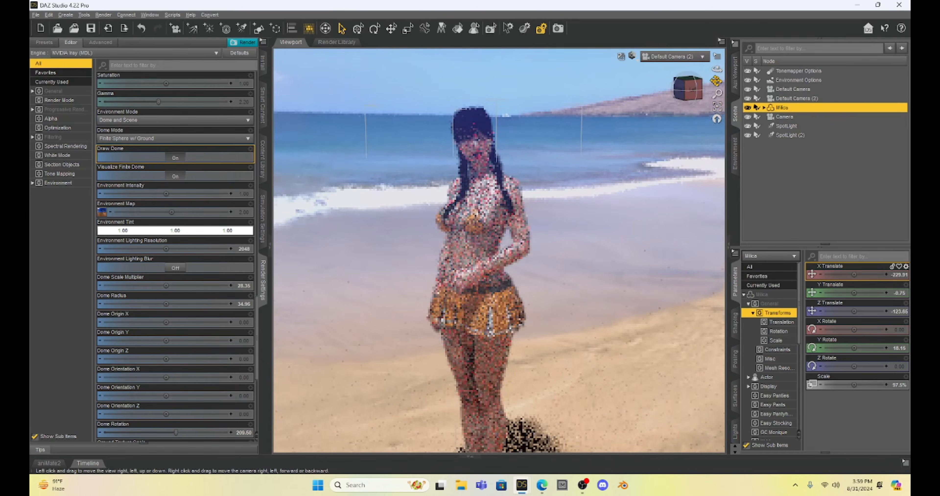
# Set the Environment Tint to a dark blue from the basic colors to see its effect on the lighting
pyautogui.hotkey('ctrl', '9')
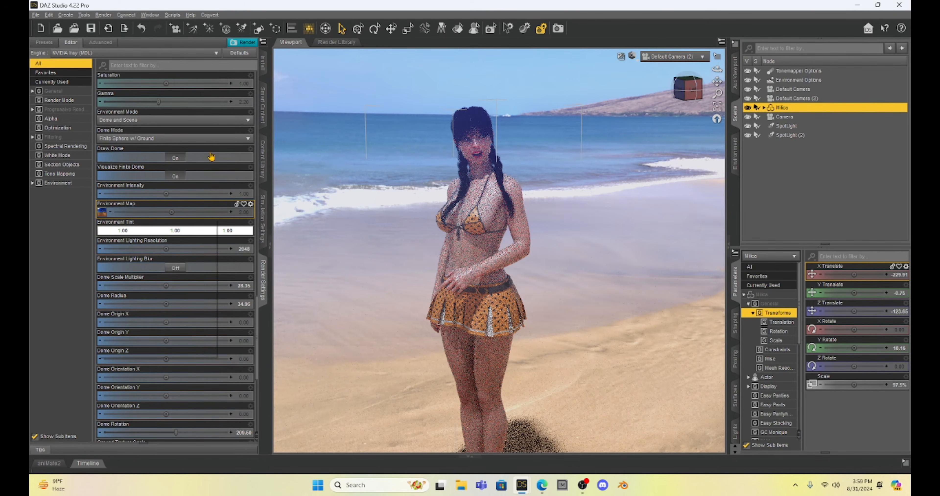
pyautogui.click(203, 234)
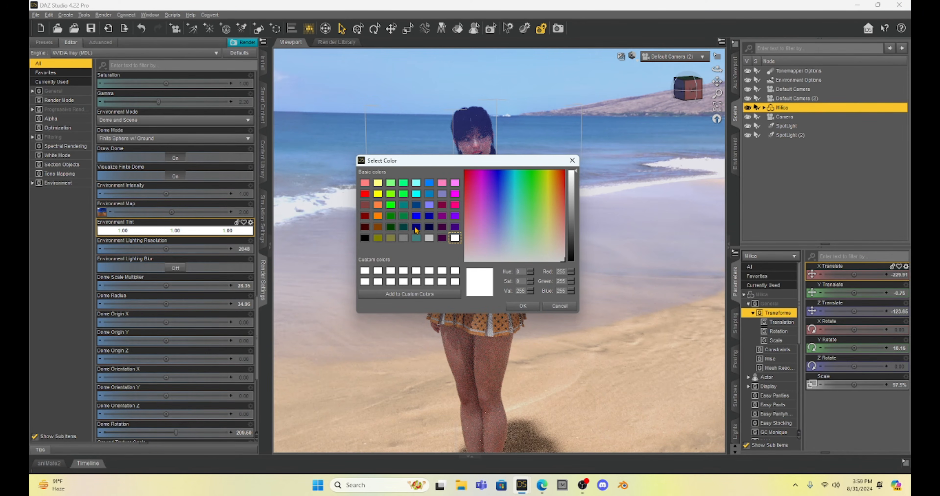
pyautogui.click(416, 228)
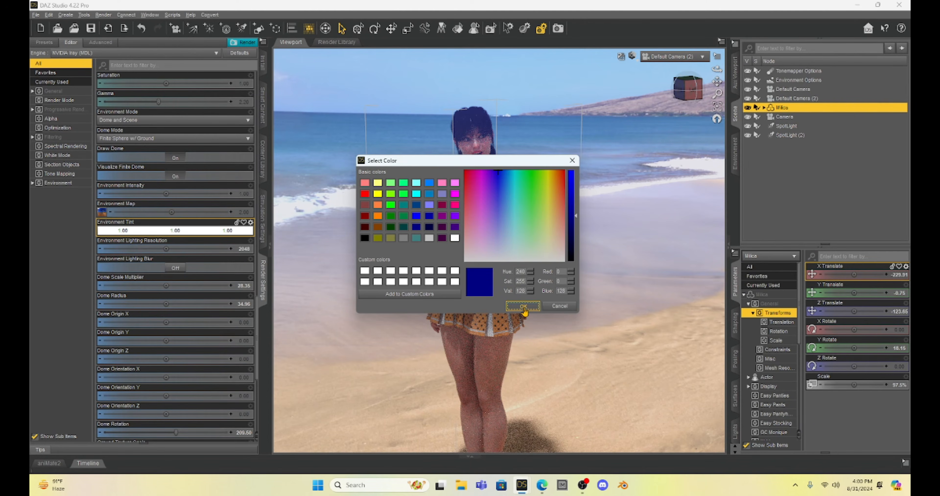
pyautogui.click(523, 307)
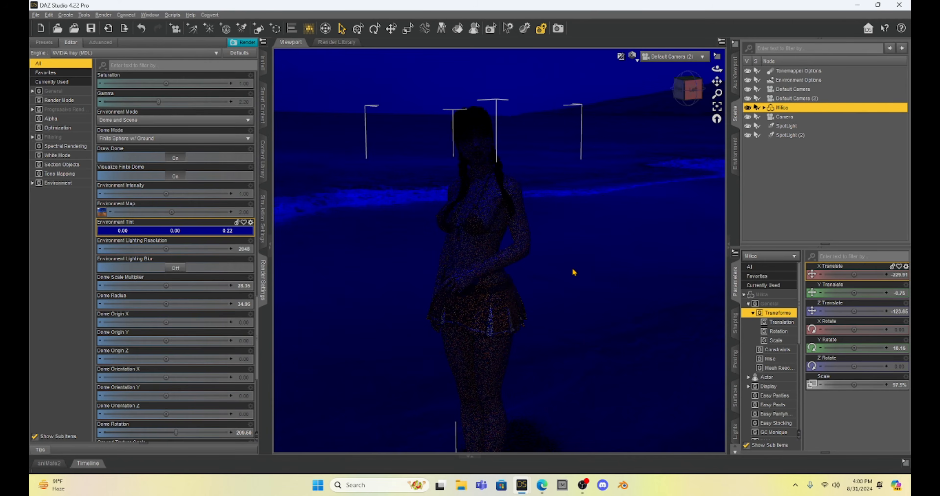
# Try a brighter blue Environment Tint of about 0.87 and a near-black blue of 0.048 on the scene
pyautogui.click(201, 231)
pyautogui.click(573, 180)
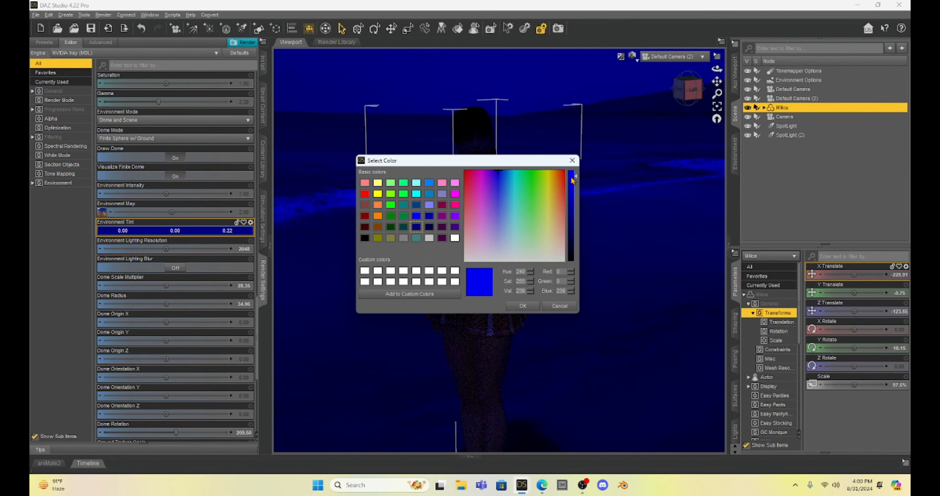
pyautogui.click(531, 308)
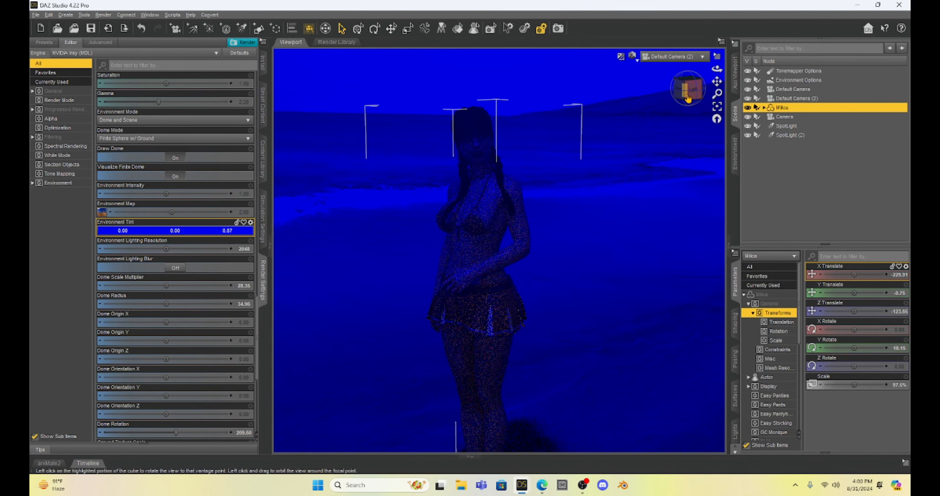
pyautogui.moveTo(687, 87); pyautogui.dragTo(773, 34)
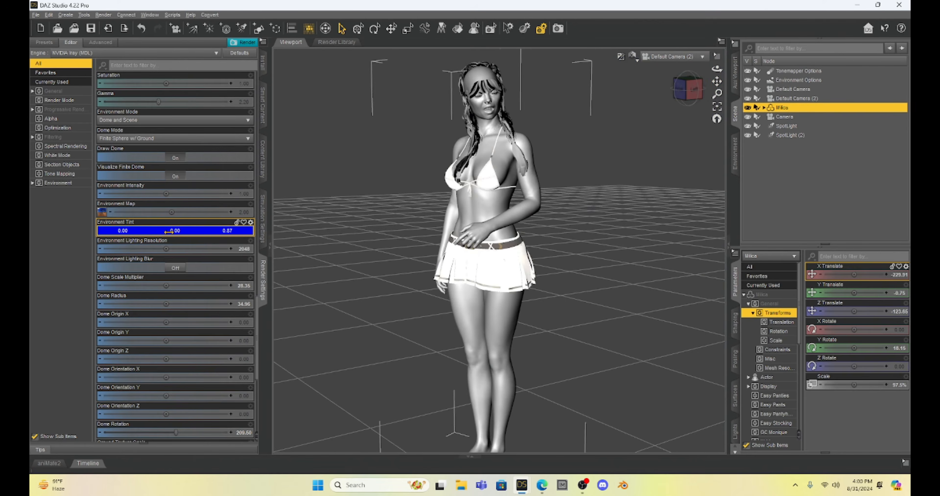
pyautogui.click(156, 234)
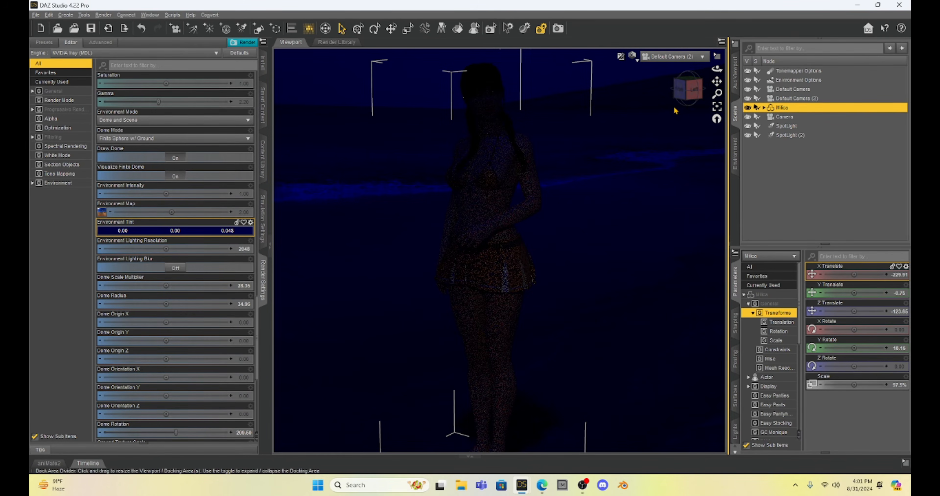
pyautogui.click(693, 88)
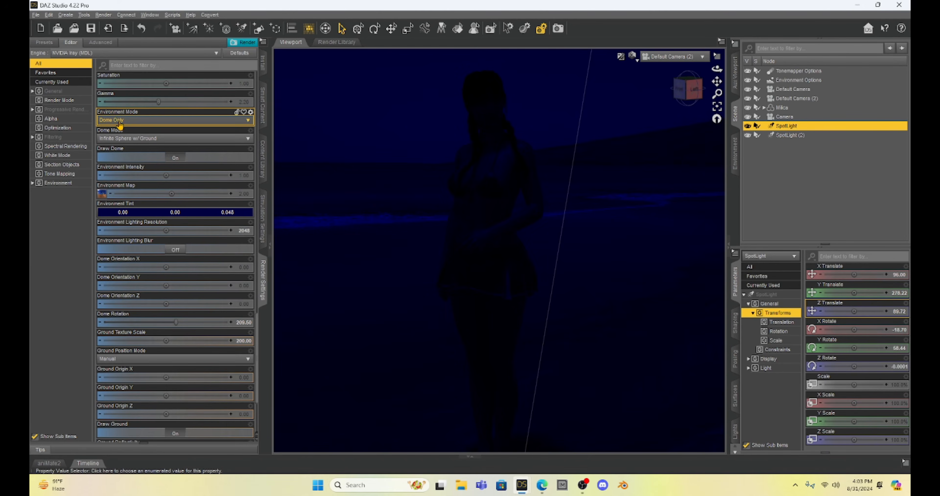
# Set the Environment Mode to Dome and Scene and restore the Environment Tint to white
pyautogui.click(153, 122)
pyautogui.click(146, 131)
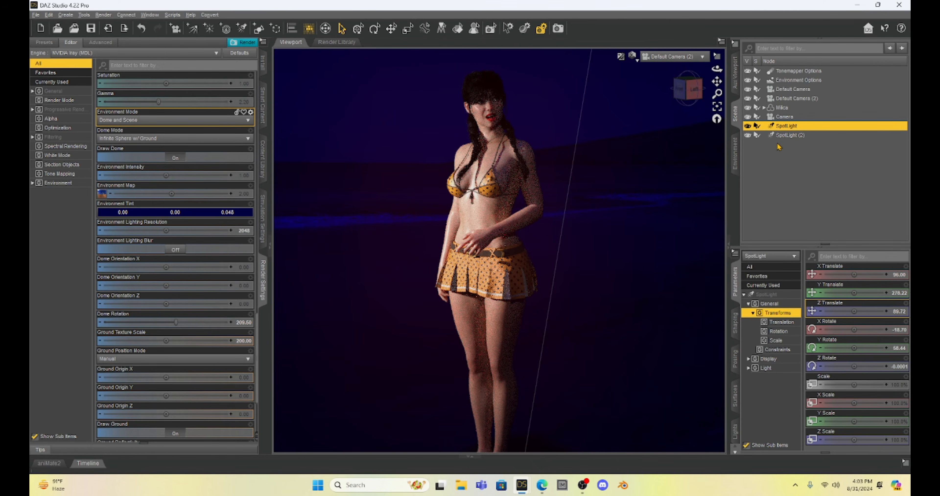
pyautogui.click(133, 215)
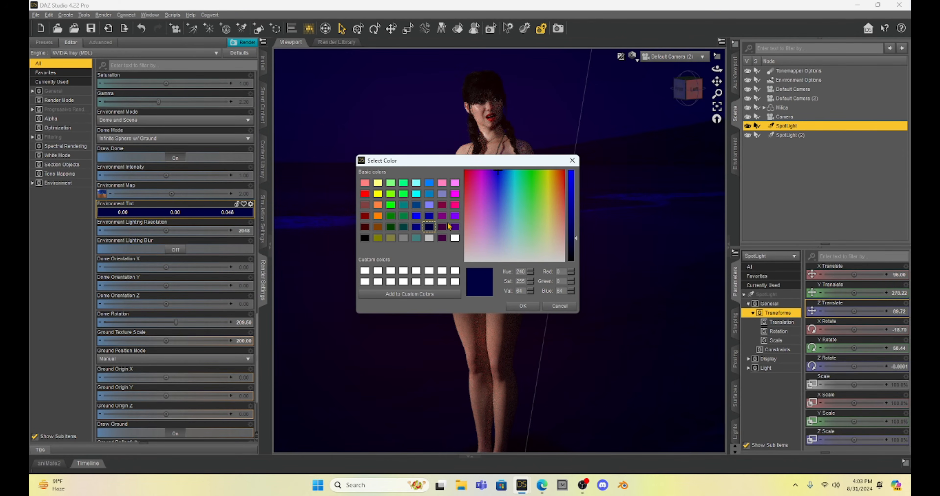
pyautogui.click(455, 238)
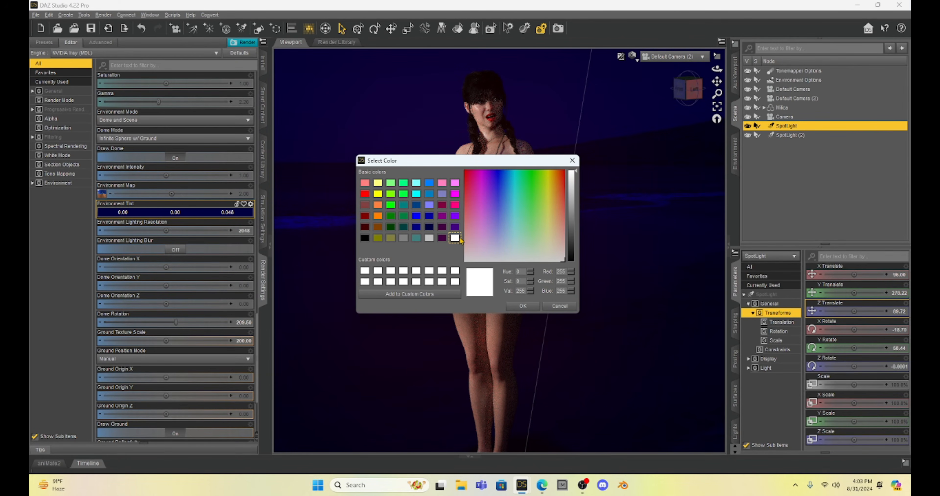
pyautogui.click(524, 306)
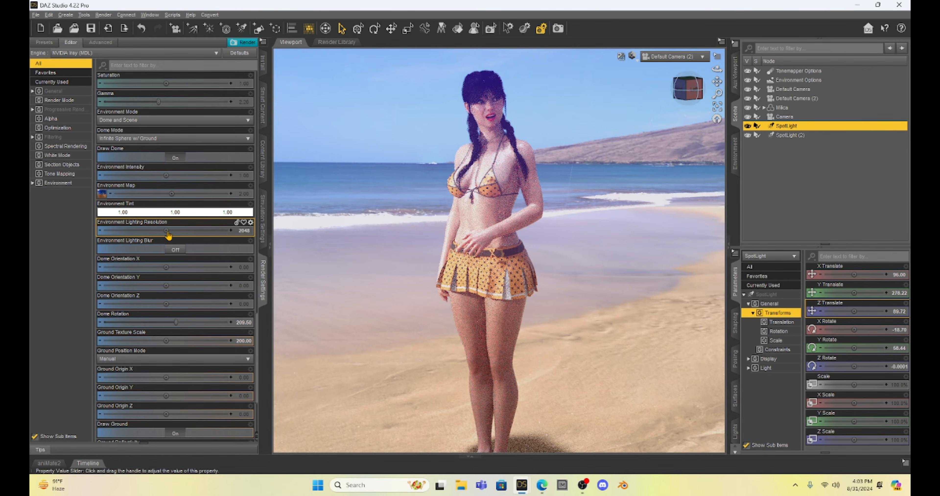
# Try Environment Lighting Resolution values of 1 and 1000, and restore the setting to its default
pyautogui.moveTo(166, 230); pyautogui.dragTo(166, 230)
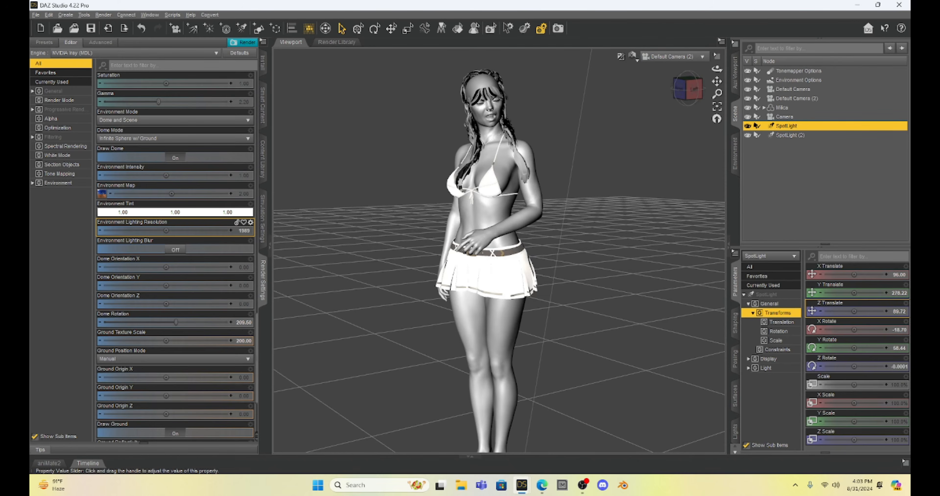
pyautogui.moveTo(166, 230); pyautogui.dragTo(165, 230)
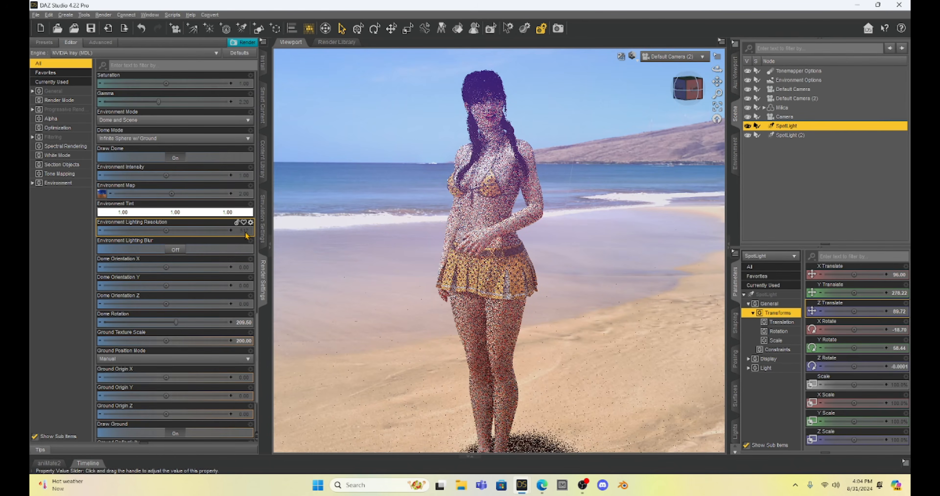
pyautogui.click(247, 236)
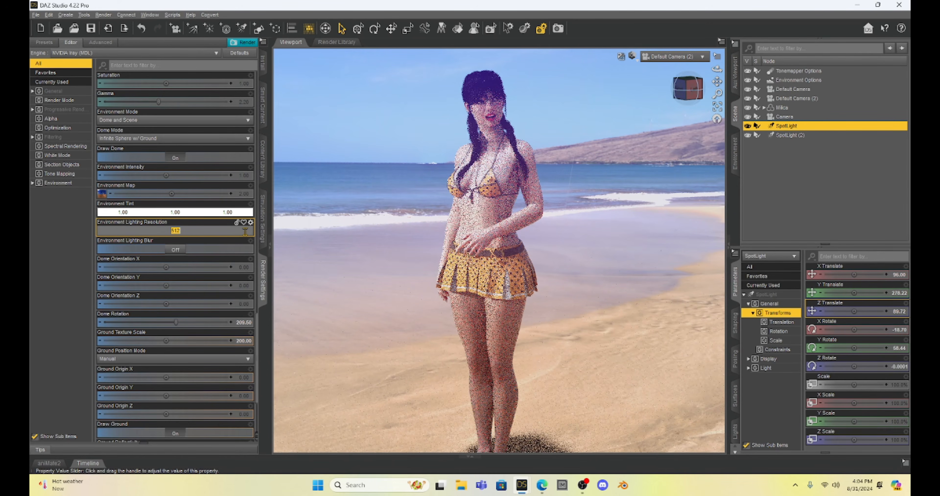
pyautogui.write('1')
pyautogui.press('Return')
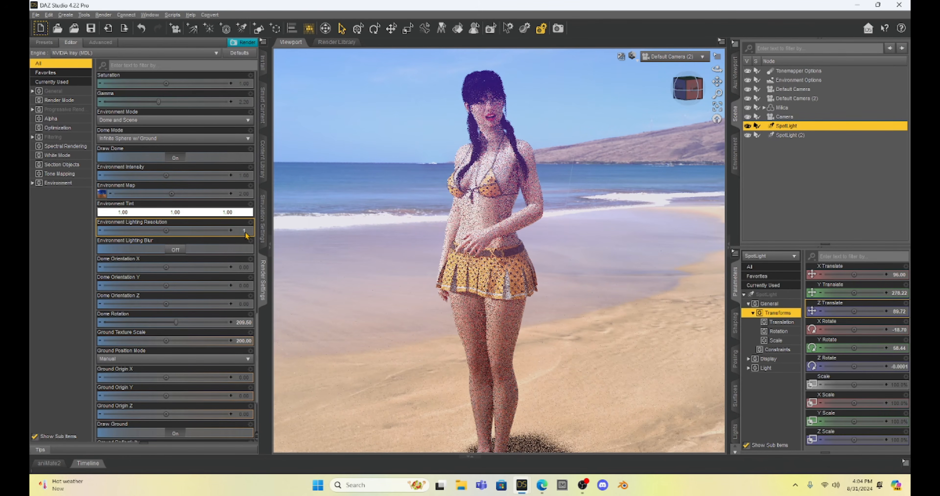
pyautogui.click(246, 231)
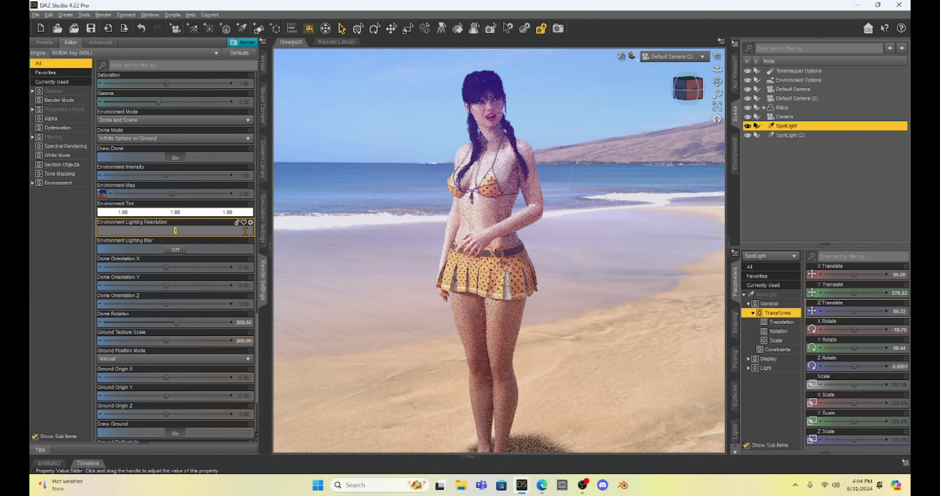
pyautogui.write('000')
pyautogui.press('Return')
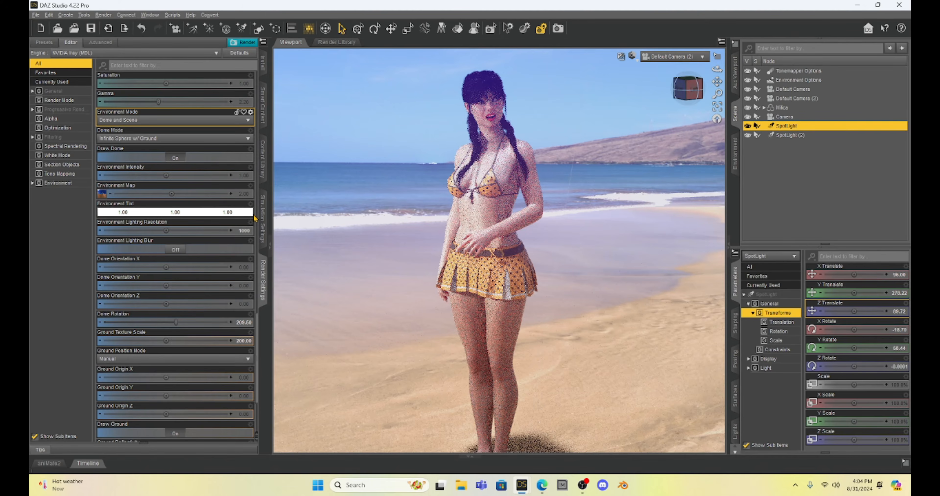
pyautogui.click(250, 223)
pyautogui.click(266, 237)
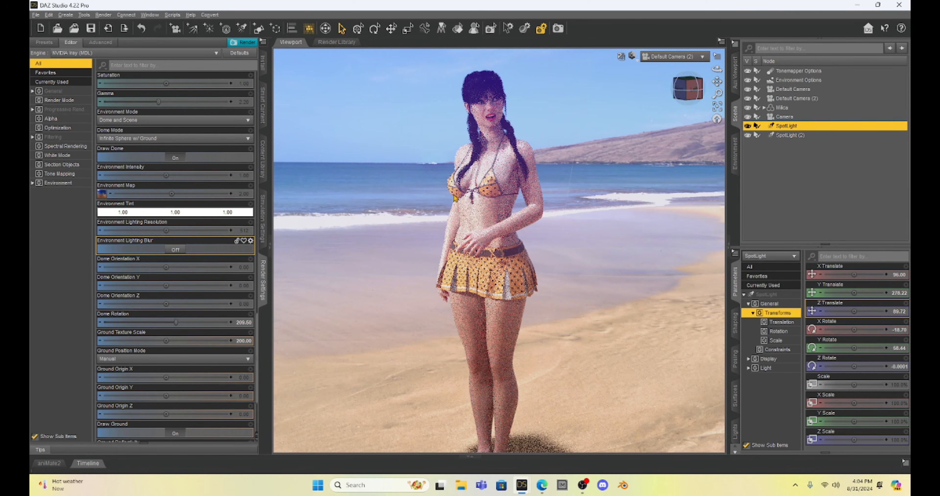
# Switch Environment Lighting Blur on and back off to compare the lighting on the figure
pyautogui.click(173, 251)
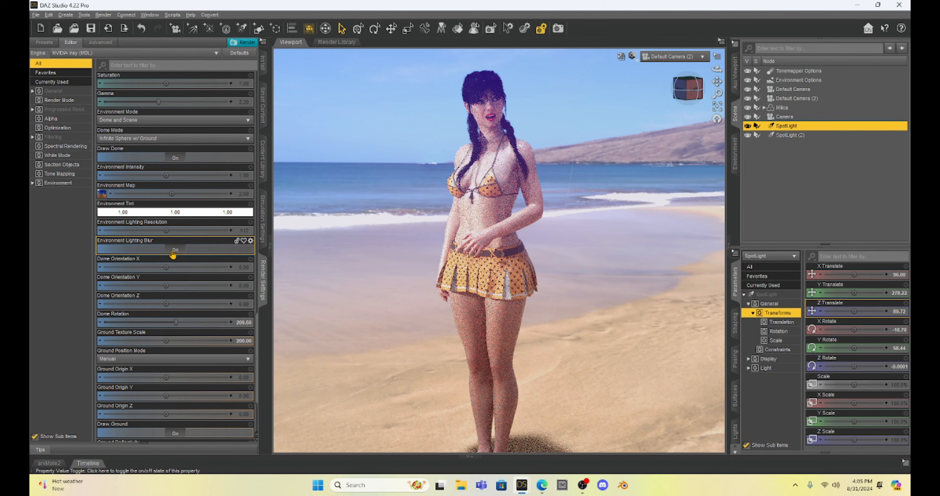
pyautogui.click(173, 251)
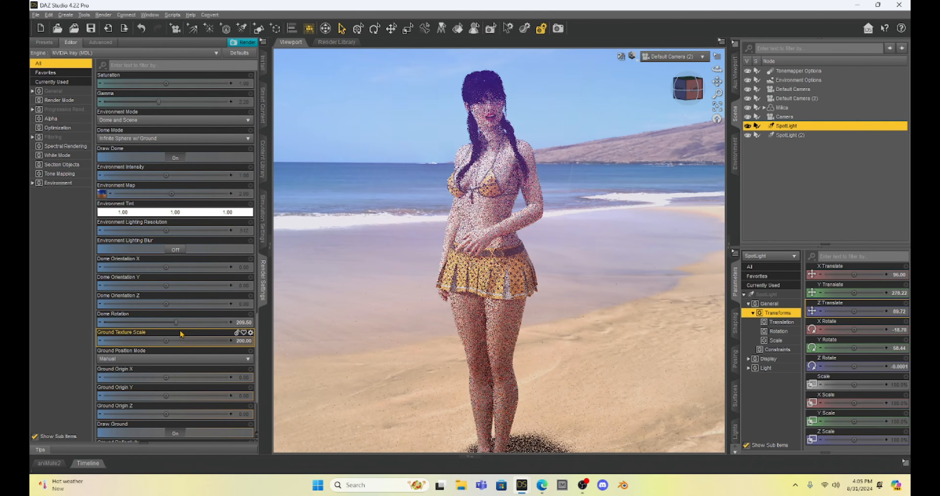
# Turn the Dome Rotation through its range to about 94, placing the trees and sandy path behind the figure
pyautogui.moveTo(175, 322); pyautogui.dragTo(179, 323)
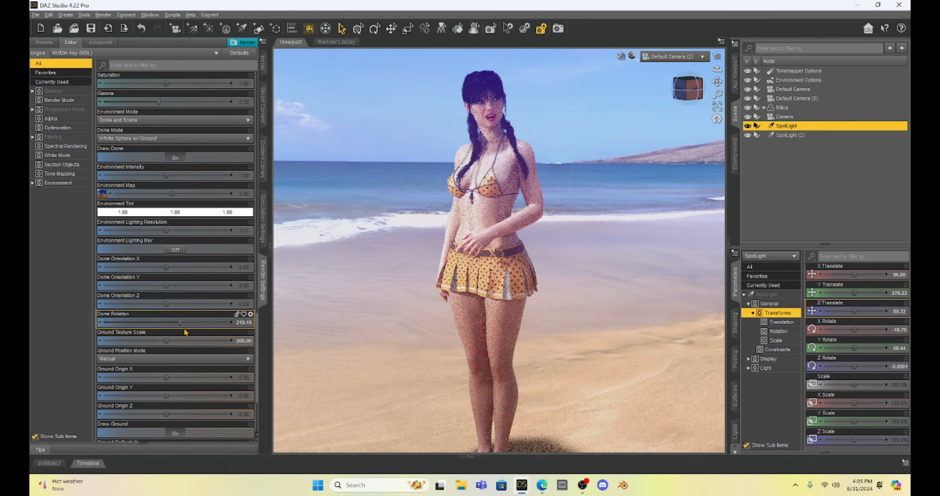
pyautogui.moveTo(181, 321); pyautogui.dragTo(207, 323)
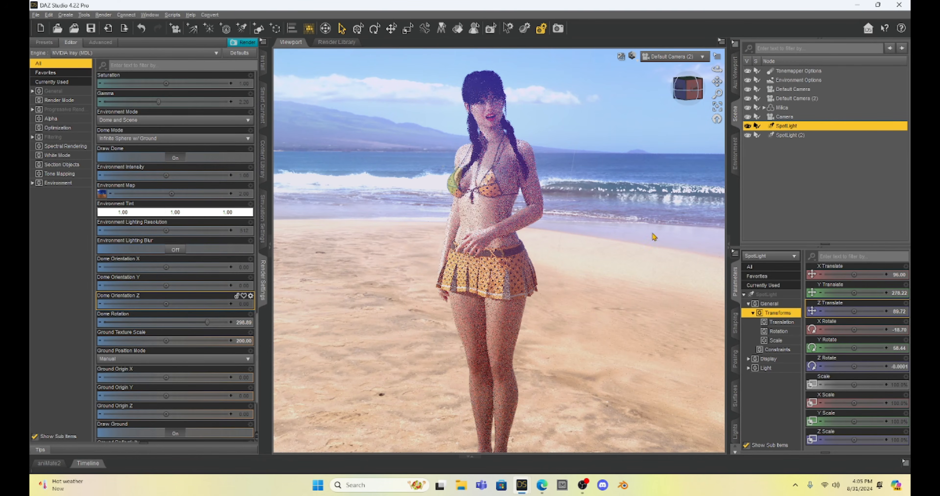
pyautogui.moveTo(207, 322); pyautogui.dragTo(232, 324)
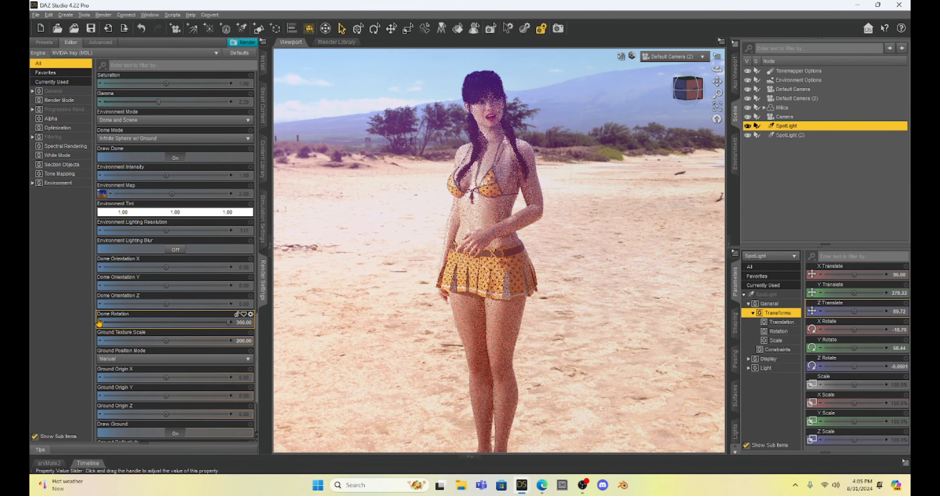
pyautogui.moveTo(99, 322); pyautogui.dragTo(137, 322)
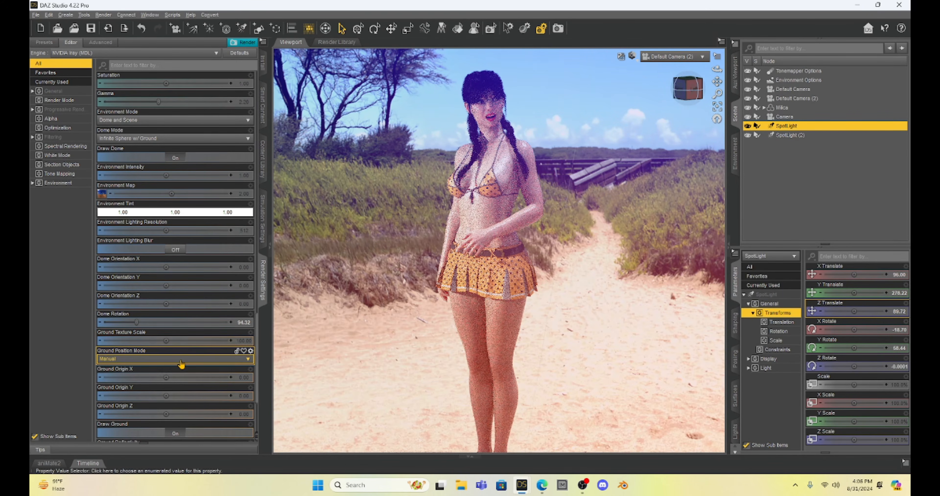
# Set the Ground Texture Scale to 200
pyautogui.click(245, 342)
pyautogui.write('1')
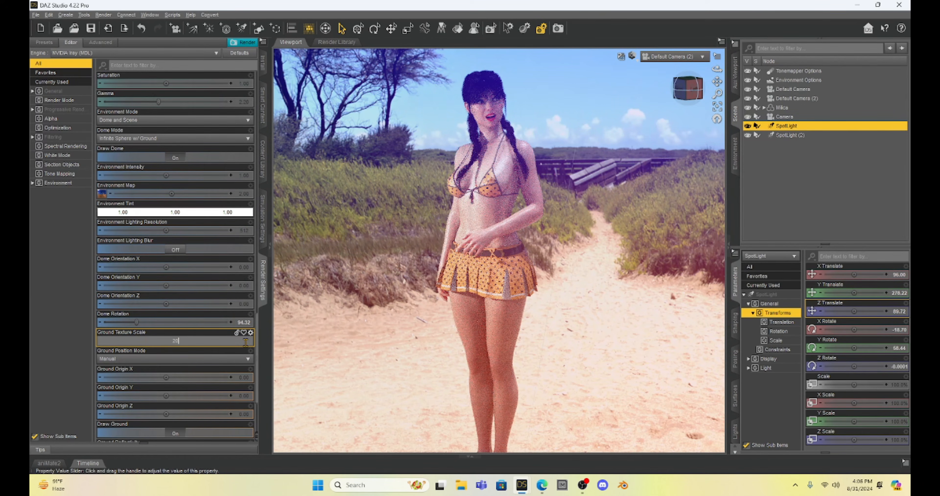
pyautogui.press('Return')
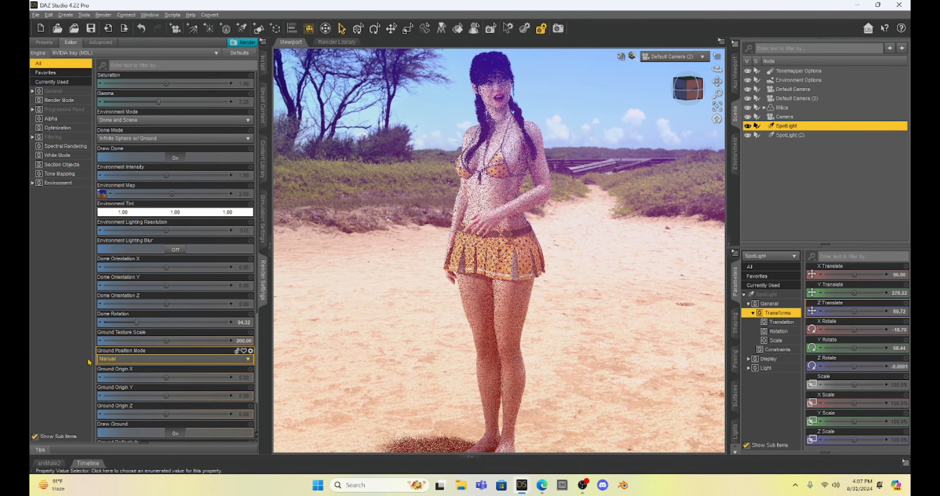
# Set the Ground Position Mode to Auto and turn off Draw Ground
pyautogui.click(158, 359)
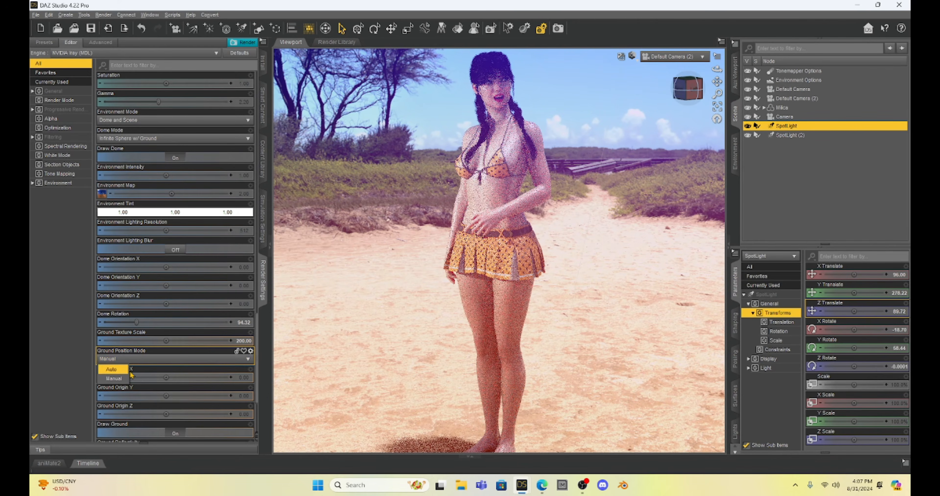
pyautogui.click(111, 369)
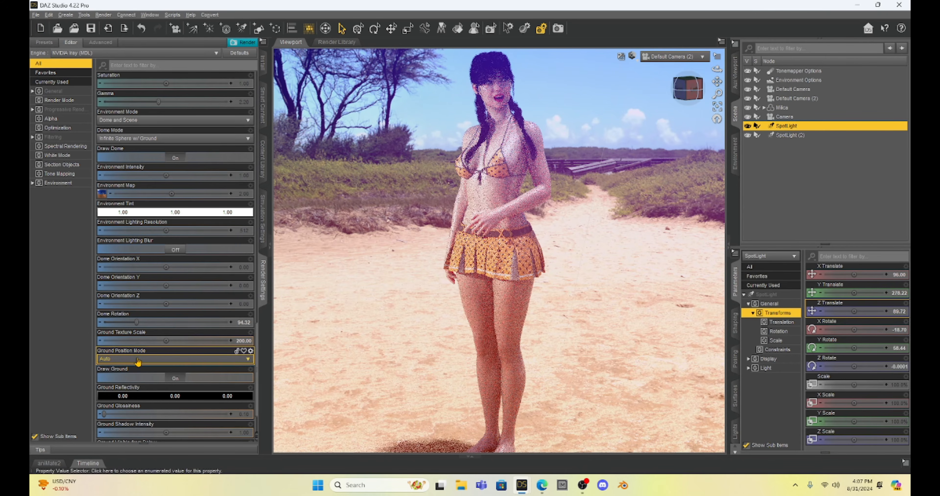
pyautogui.scroll(-3, 137, 361)
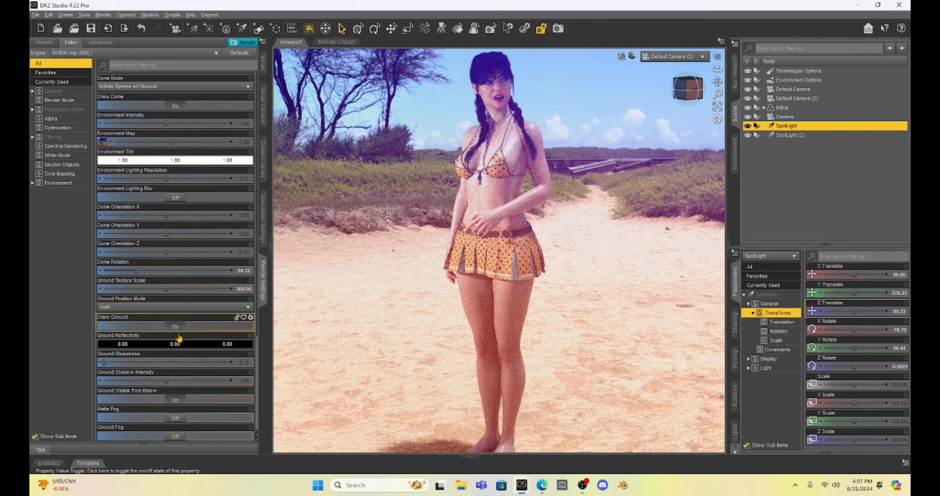
pyautogui.click(175, 324)
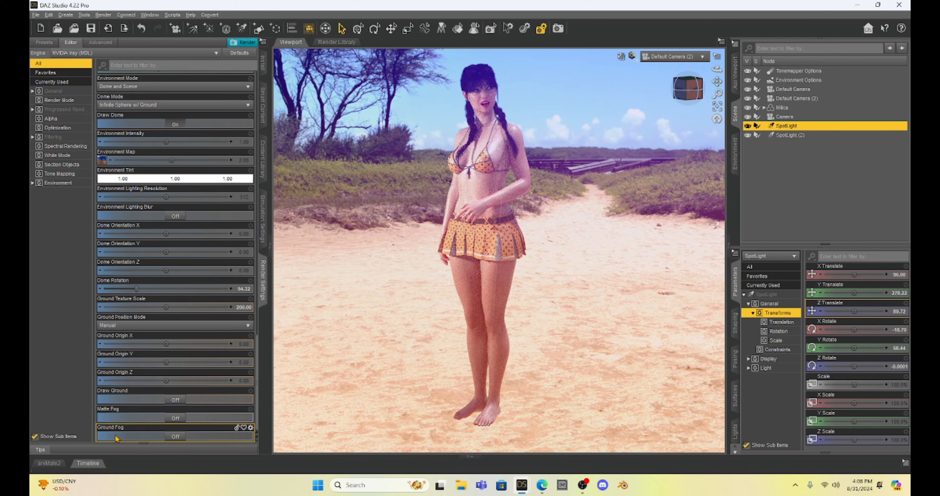
# Switch Ground Fog on and back off to check its effect on the ground, and try the Matte Fog toggle
pyautogui.click(176, 437)
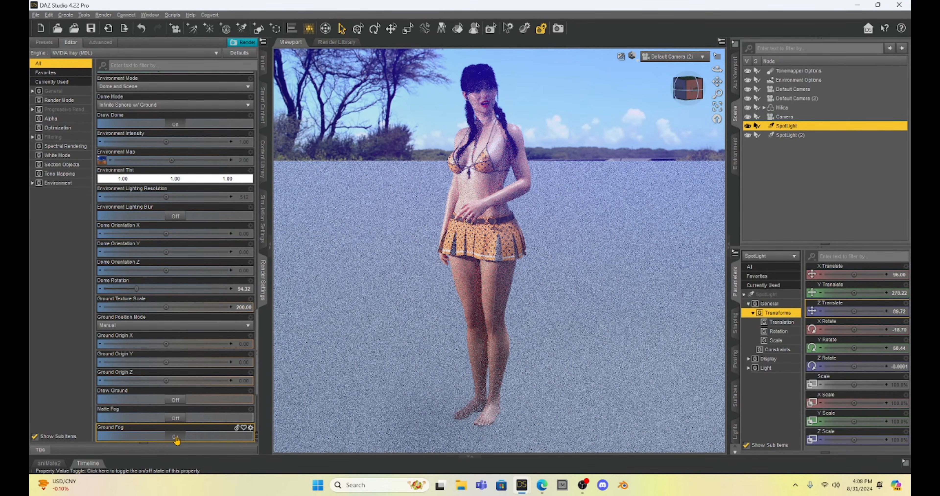
pyautogui.click(175, 437)
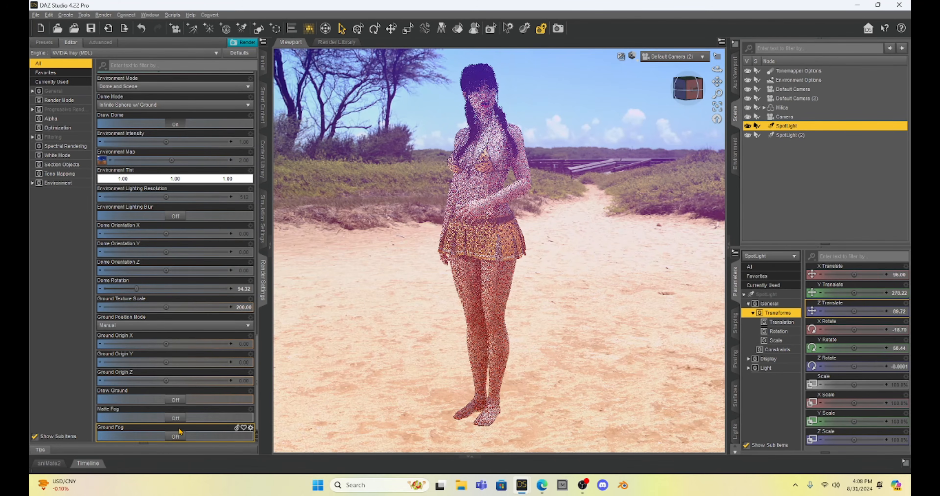
pyautogui.click(175, 418)
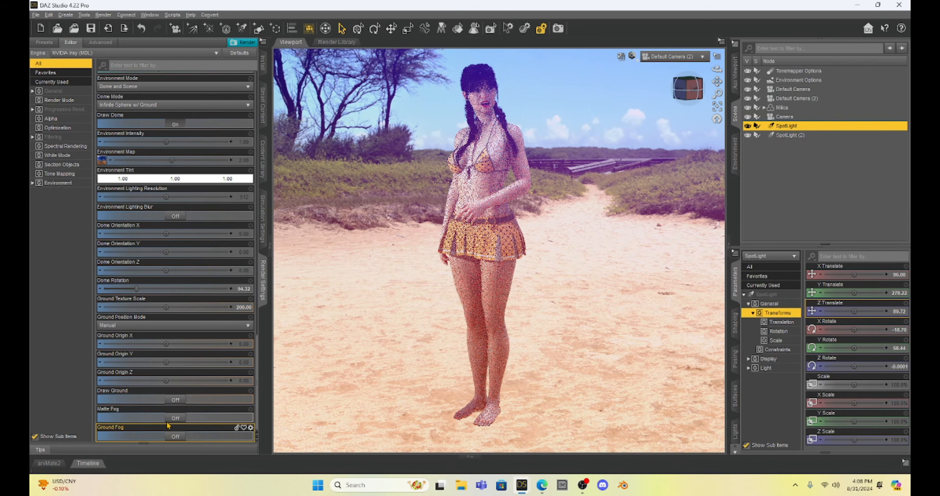
# Try Matte Fog on the scene, adjust its visibility, set its brightness to about 63%, and switch the fog back off
pyautogui.click(173, 419)
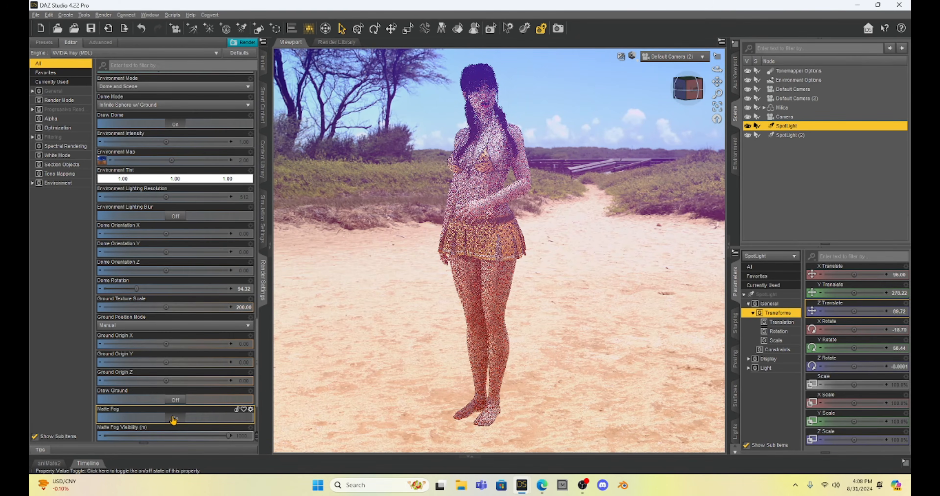
pyautogui.scroll(-3, 173, 420)
pyautogui.moveTo(230, 343)
pyautogui.mouseDown()
pyautogui.moveTo(155, 347)
pyautogui.moveTo(238, 347)
pyautogui.mouseUp()
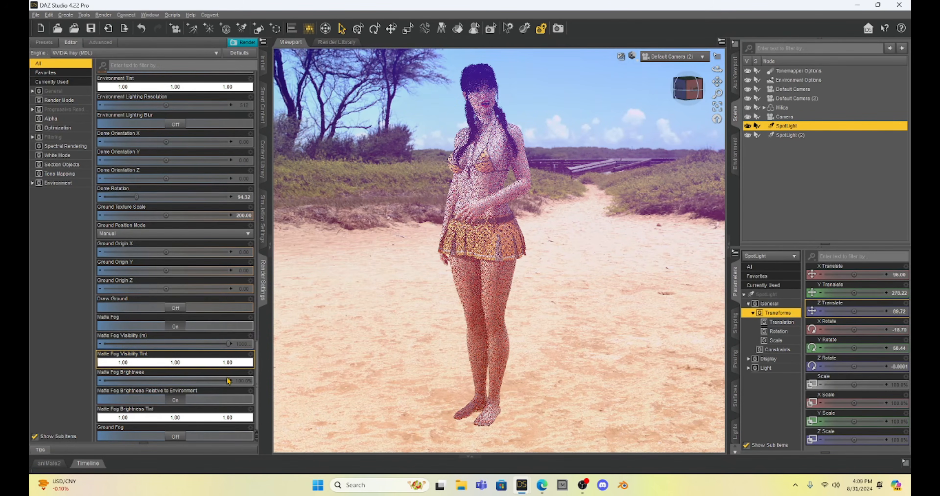
pyautogui.click(175, 382)
pyautogui.moveTo(173, 384); pyautogui.dragTo(188, 383)
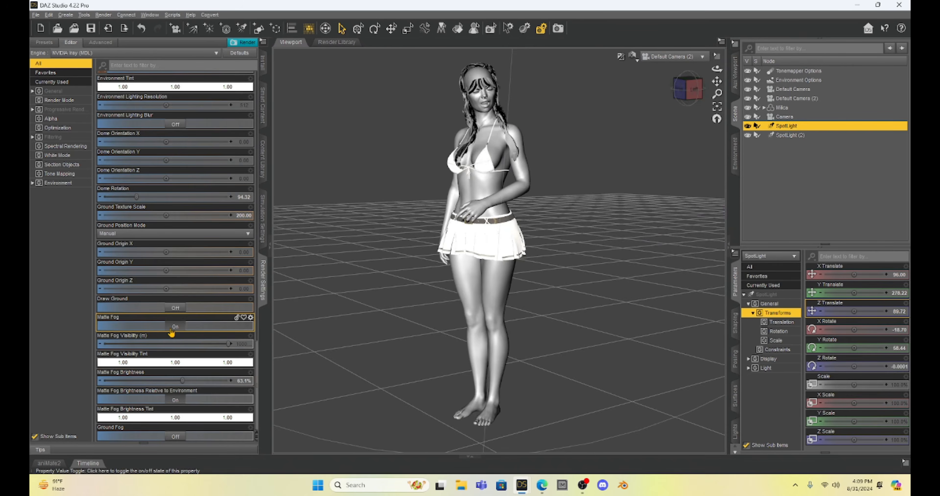
pyautogui.click(171, 328)
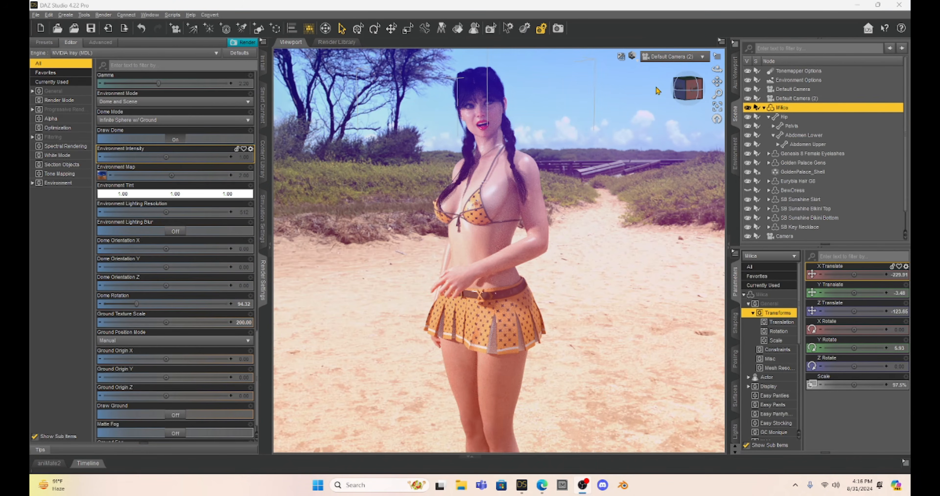
# Set the Environment Intensity to 0.5 to tone down the brightness of the dome and its lighting
pyautogui.moveTo(686, 97); pyautogui.dragTo(688, 96)
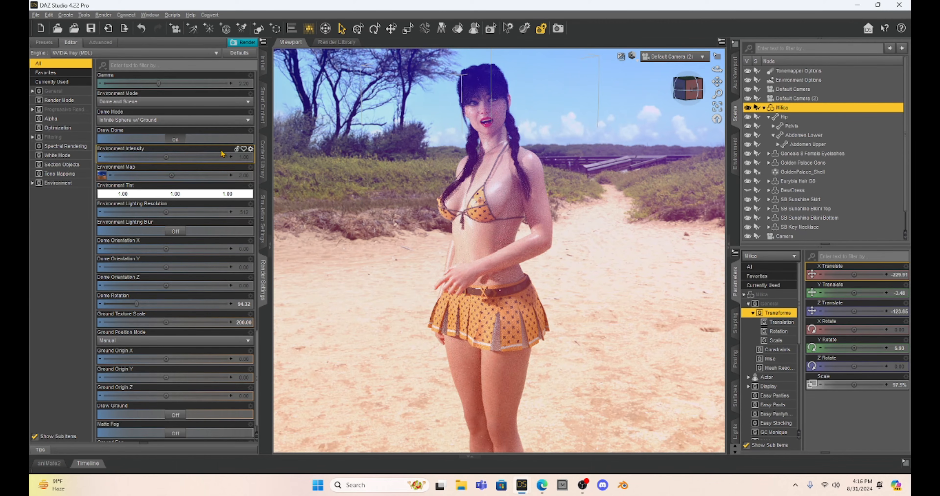
pyautogui.click(246, 158)
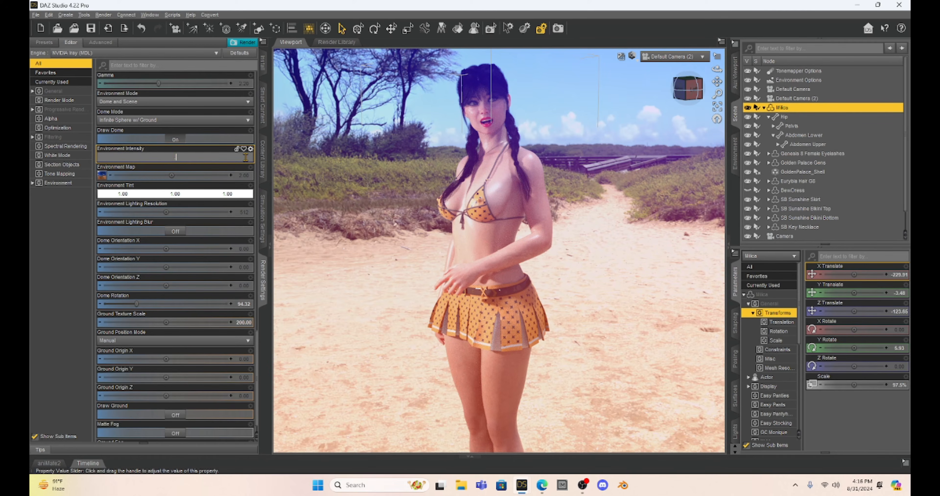
pyautogui.write('0.5')
pyautogui.press('Return')
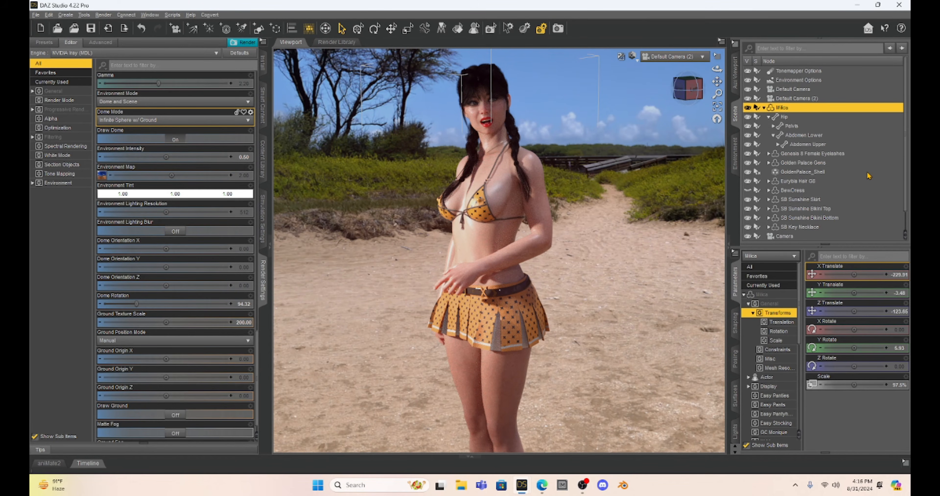
# Load the DTHDR-OutdoorA background preset from the Iray HDR Outdoor Environments light presets
pyautogui.moveTo(685, 102); pyautogui.dragTo(712, 86)
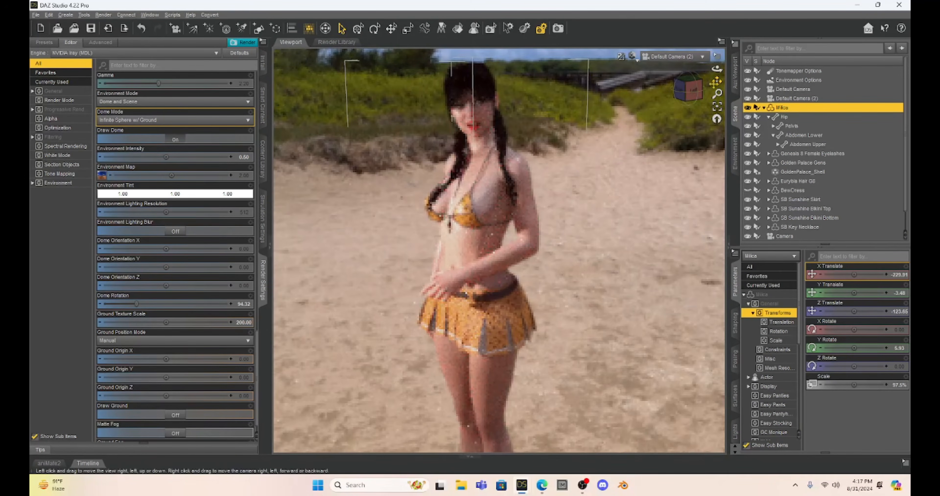
pyautogui.scroll(2, 578, 217)
pyautogui.moveTo(688, 87); pyautogui.dragTo(688, 87)
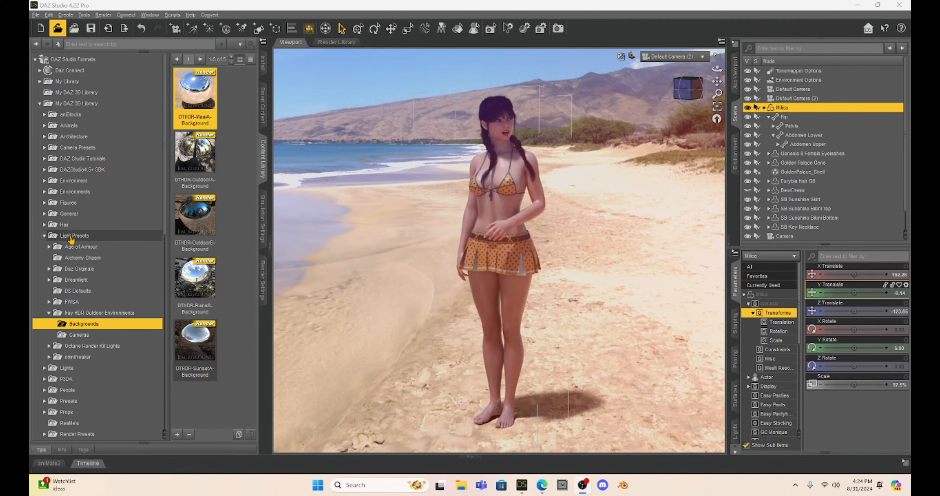
pyautogui.scroll(3, 340, 213)
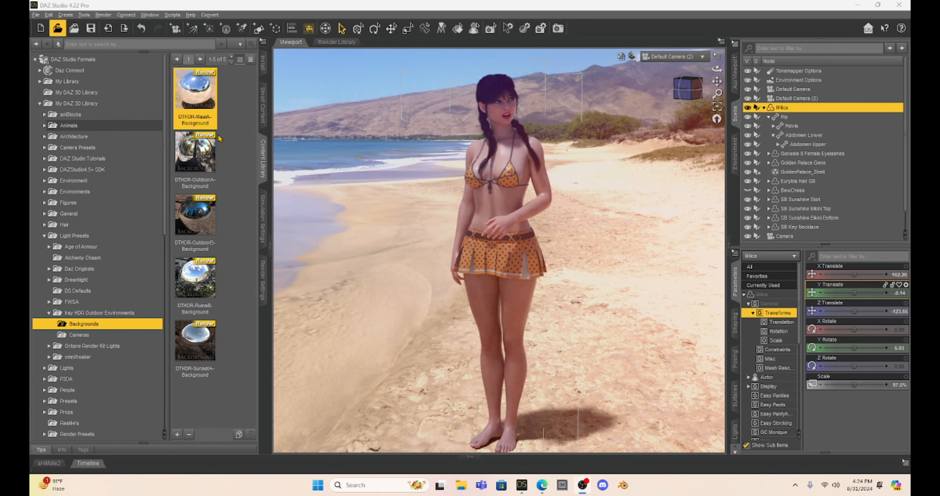
pyautogui.doubleClick(196, 159)
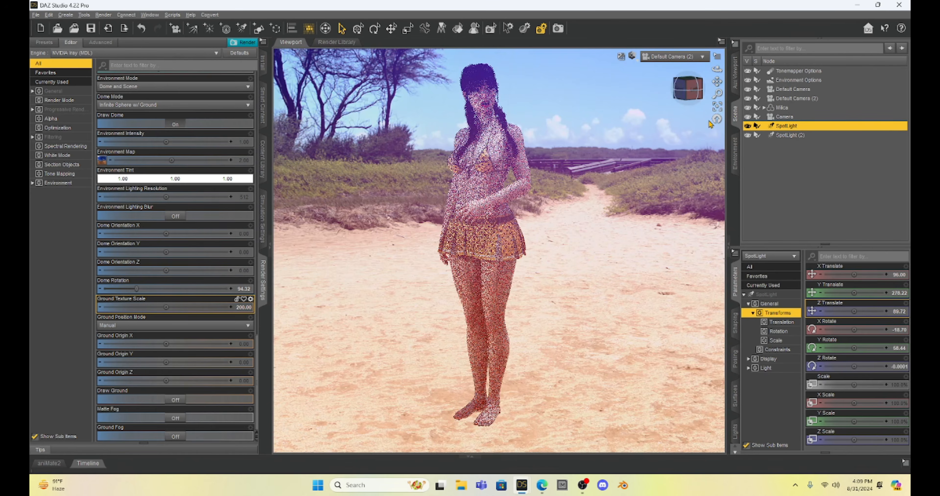
# Select the whole figure, set its Y Rotate to about 6.93 and lower its Y Translate to about -3.48
pyautogui.moveTo(717, 81); pyautogui.dragTo(718, 87)
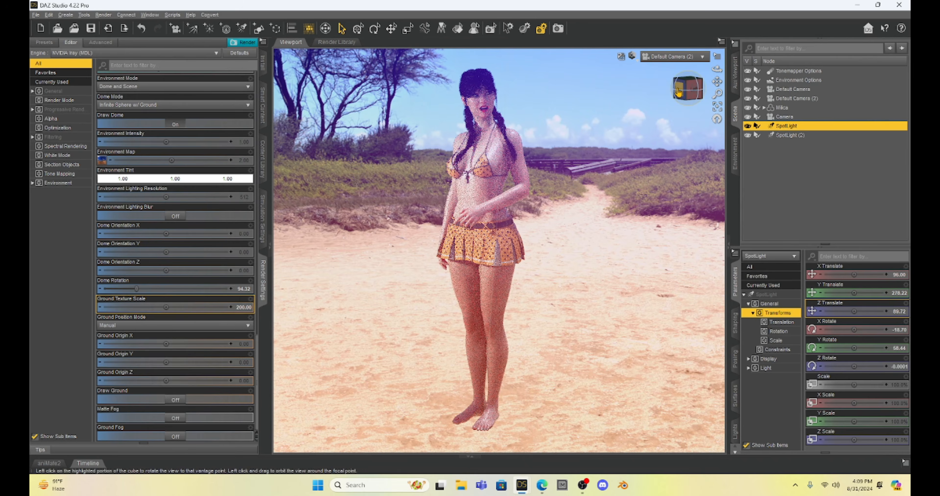
pyautogui.moveTo(680, 89)
pyautogui.mouseDown()
pyautogui.moveTo(661, 106)
pyautogui.moveTo(663, 91)
pyautogui.moveTo(683, 89)
pyautogui.mouseUp()
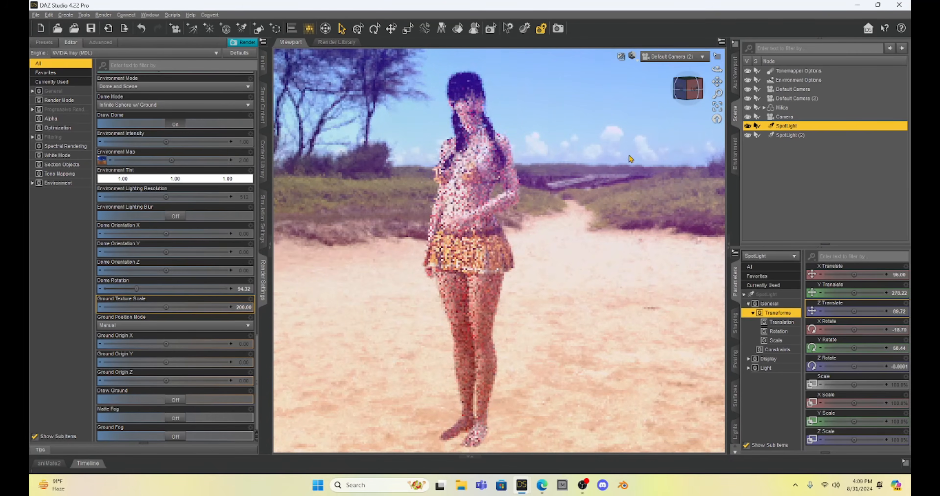
pyautogui.moveTo(686, 94); pyautogui.dragTo(661, 110)
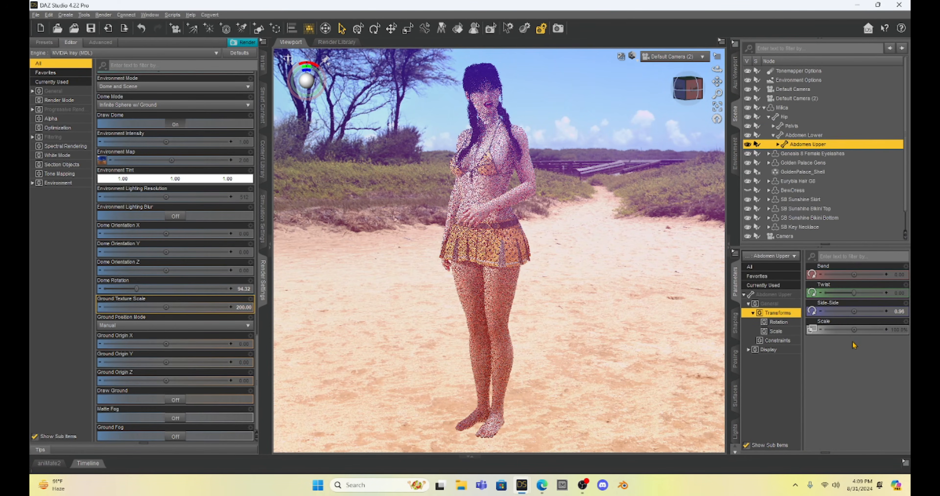
pyautogui.click(782, 108)
pyautogui.moveTo(854, 348)
pyautogui.mouseDown()
pyautogui.moveTo(870, 348)
pyautogui.moveTo(844, 348)
pyautogui.mouseUp()
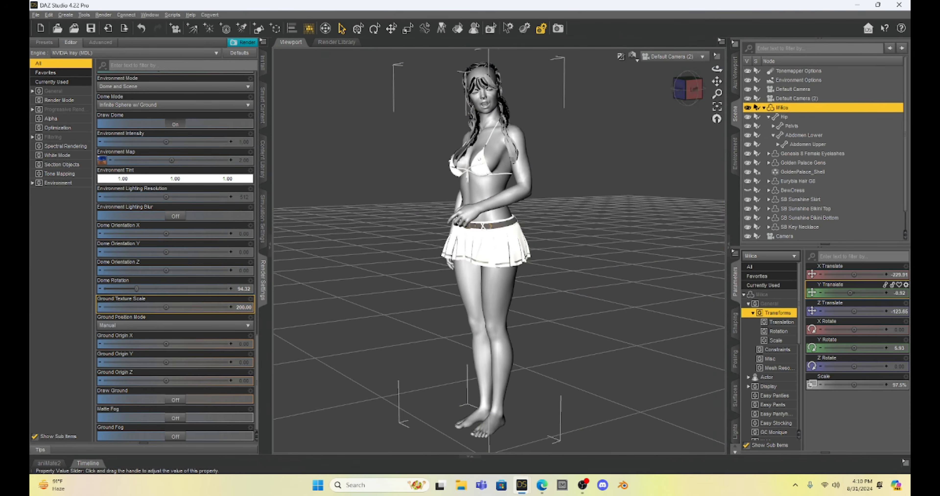
pyautogui.moveTo(850, 293); pyautogui.dragTo(849, 297)
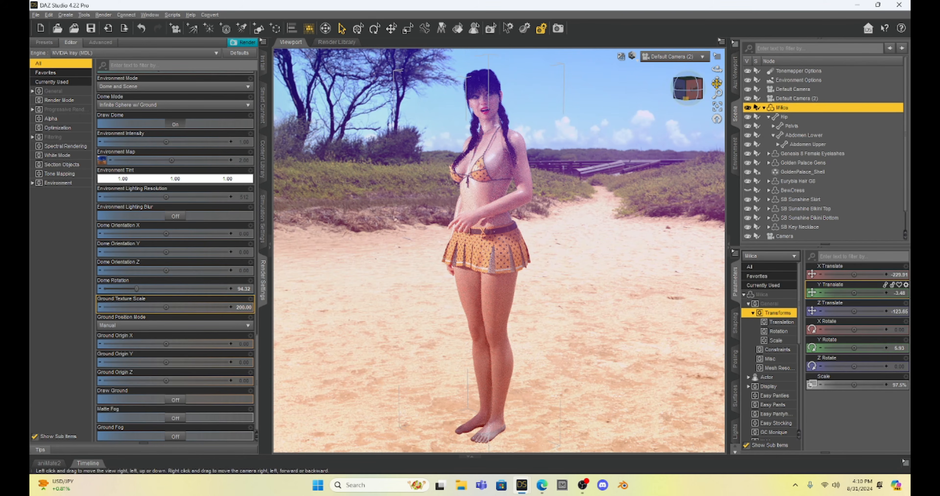
# Frame the viewport as a close-up of the figure's head and torso with the sandy path behind her
pyautogui.moveTo(718, 82)
pyautogui.mouseDown()
pyautogui.moveTo(698, 167)
pyautogui.moveTo(700, 149)
pyautogui.mouseUp()
pyautogui.hotkey('ctrl', '9')
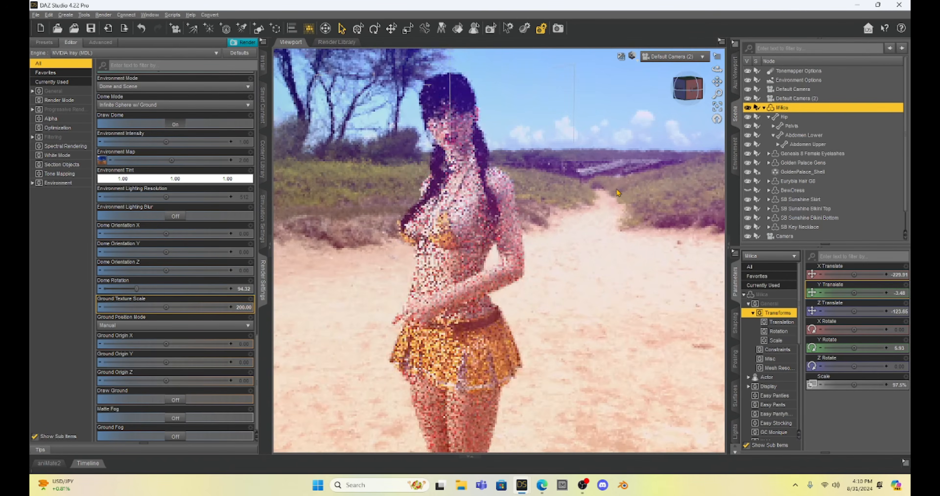
pyautogui.scroll(3, 616, 189)
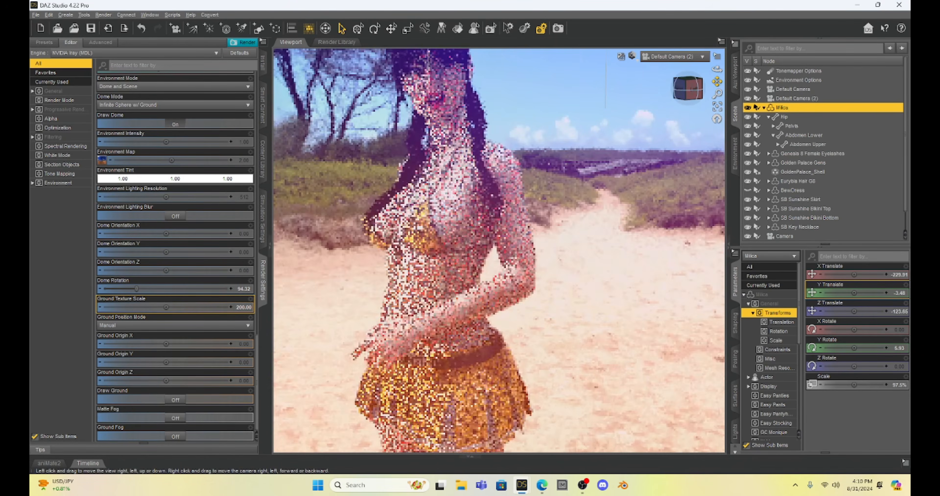
pyautogui.moveTo(718, 81); pyautogui.dragTo(714, 80)
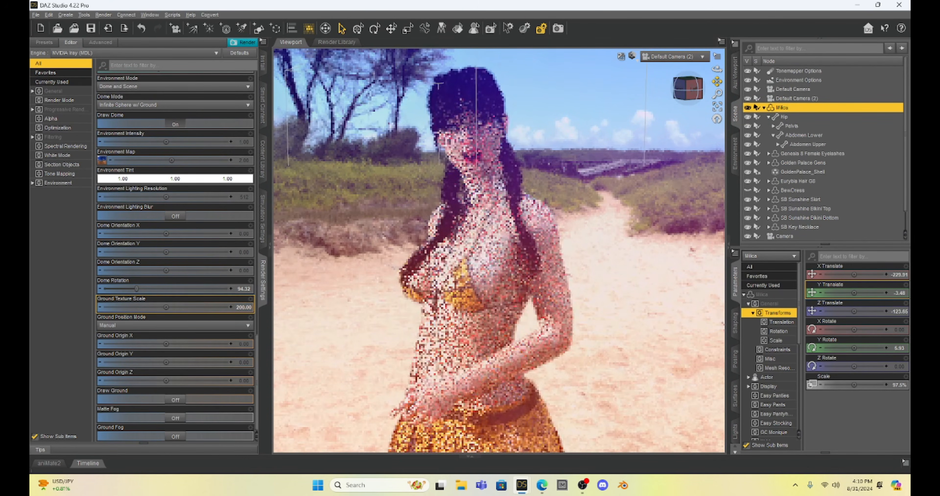
pyautogui.moveTo(717, 81); pyautogui.dragTo(677, 139)
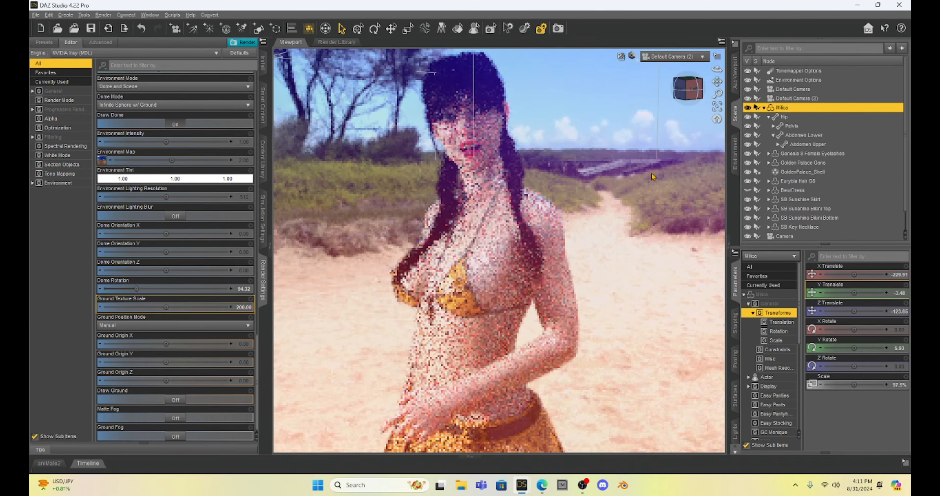
pyautogui.scroll(1, 652, 173)
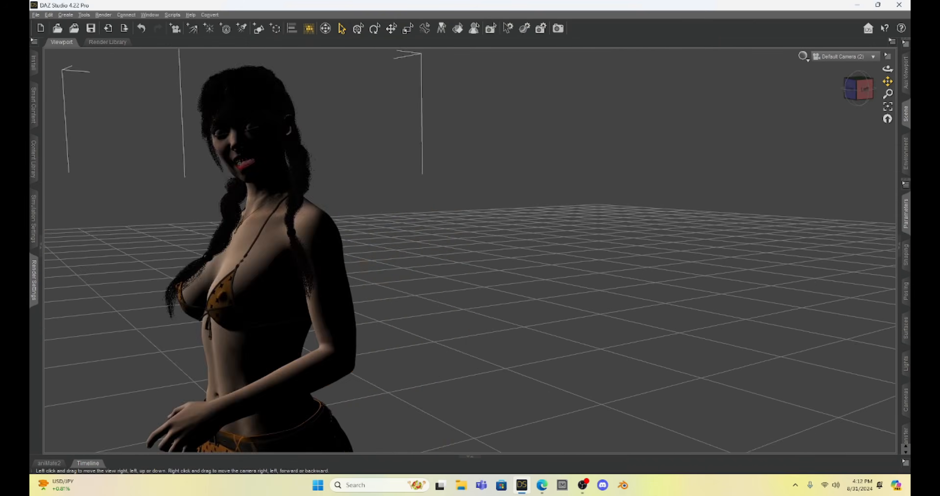
# Render the close-up of the figure against the beach dome and reposition the render window to inspect the image
pyautogui.click(103, 15)
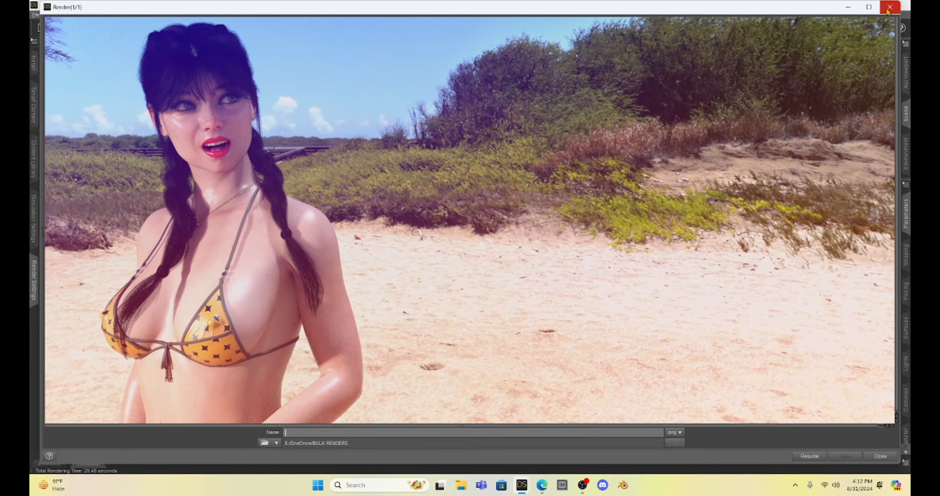
pyautogui.click(889, 7)
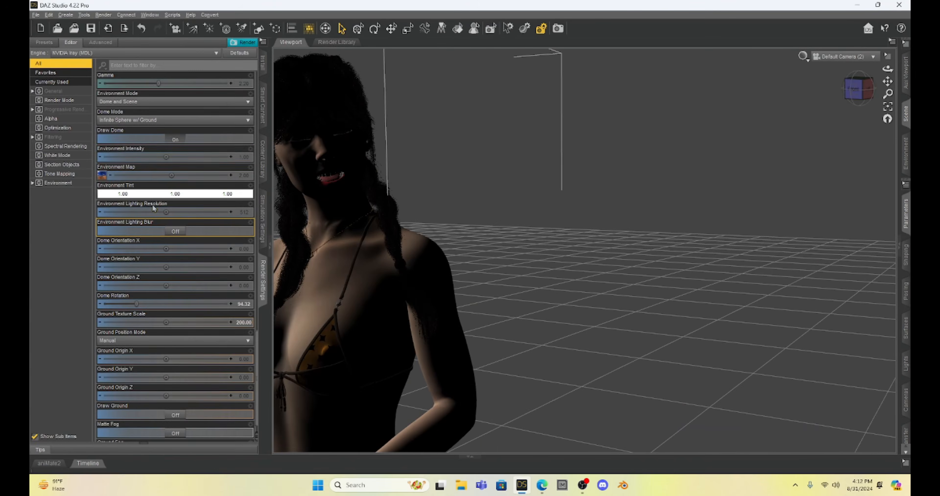
pyautogui.click(102, 12)
pyautogui.click(115, 34)
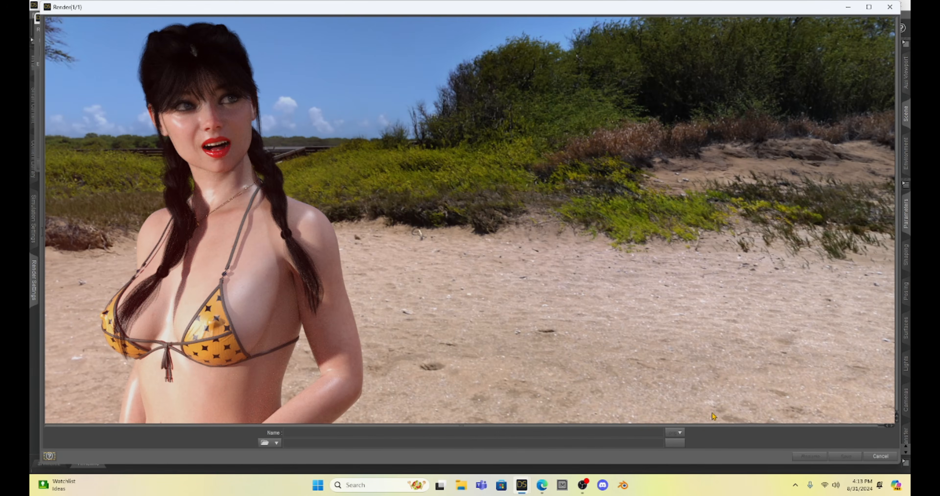
pyautogui.moveTo(504, 8); pyautogui.dragTo(500, 12)
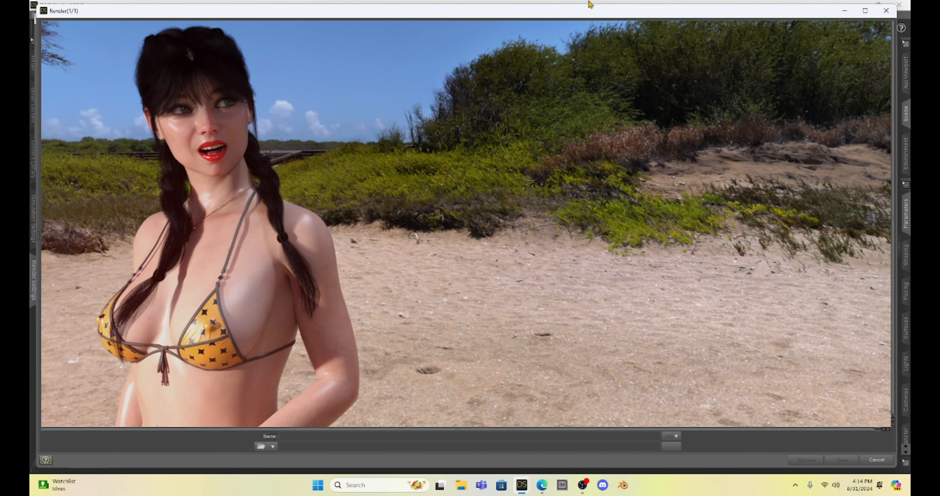